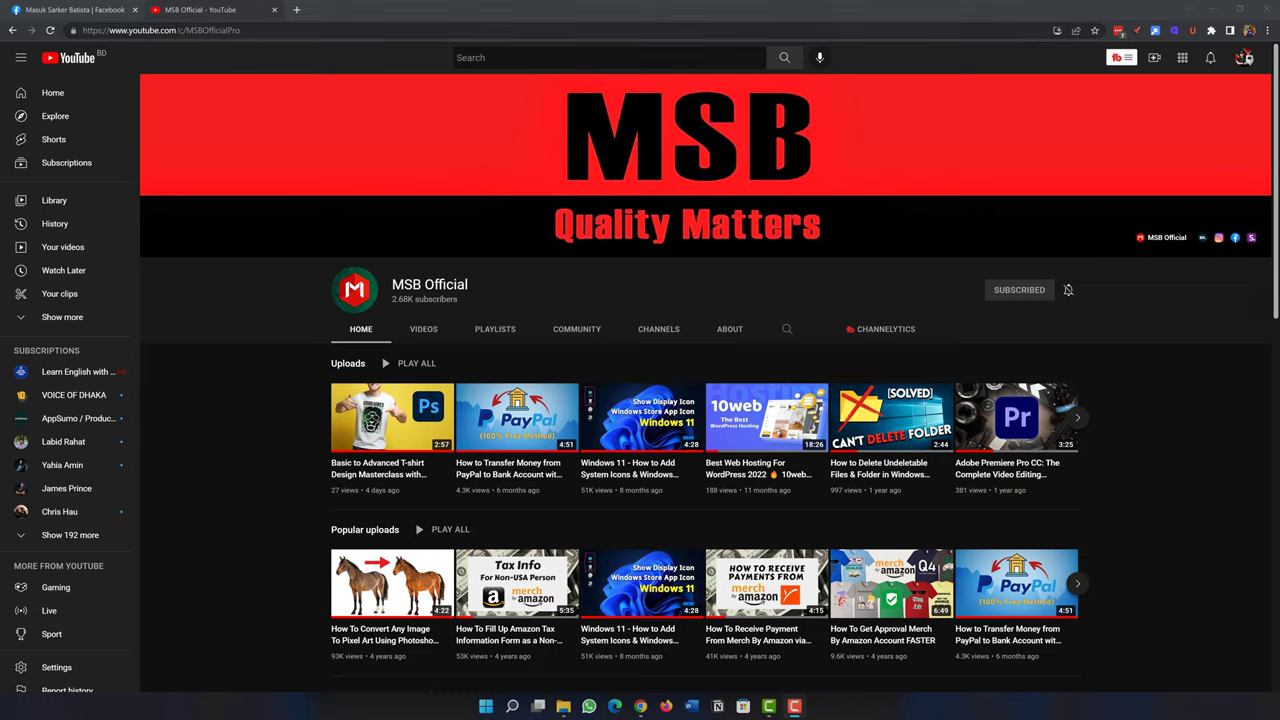
Step: Open a new Google start-page tab next to the YouTube channel tab
left_click(171, 30)
left_click(256, 359)
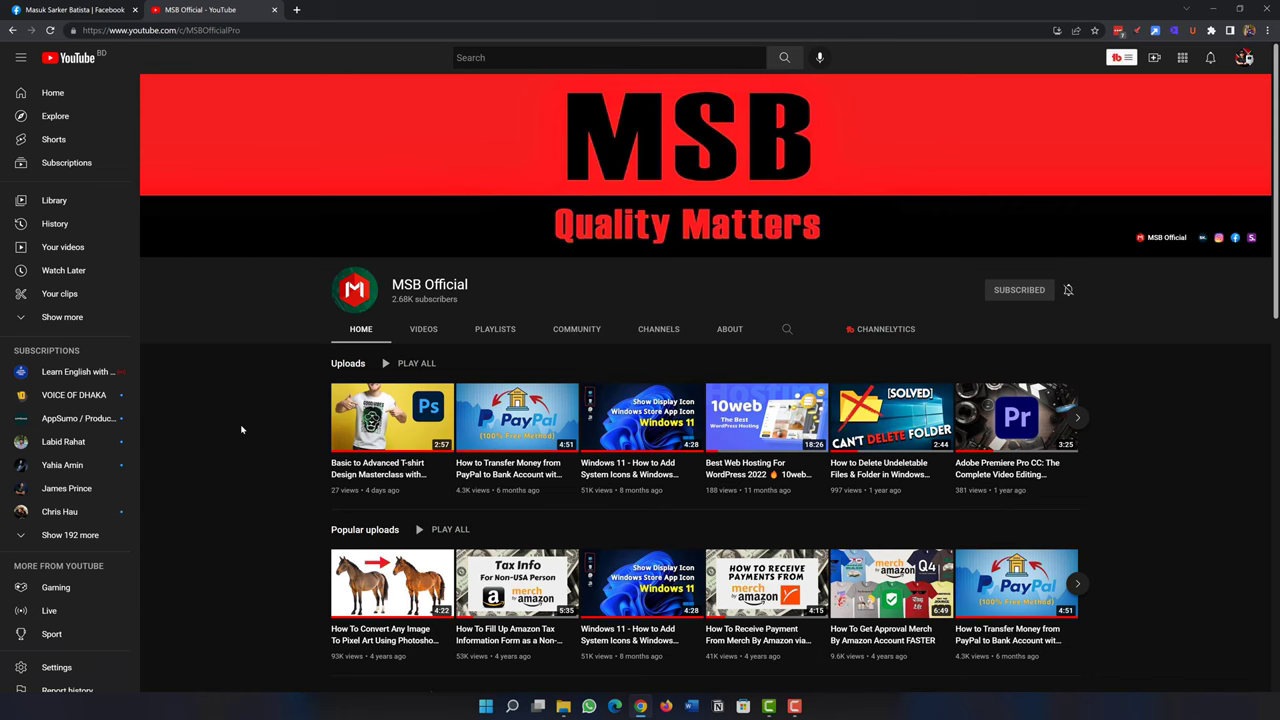
key("ctrl+t")
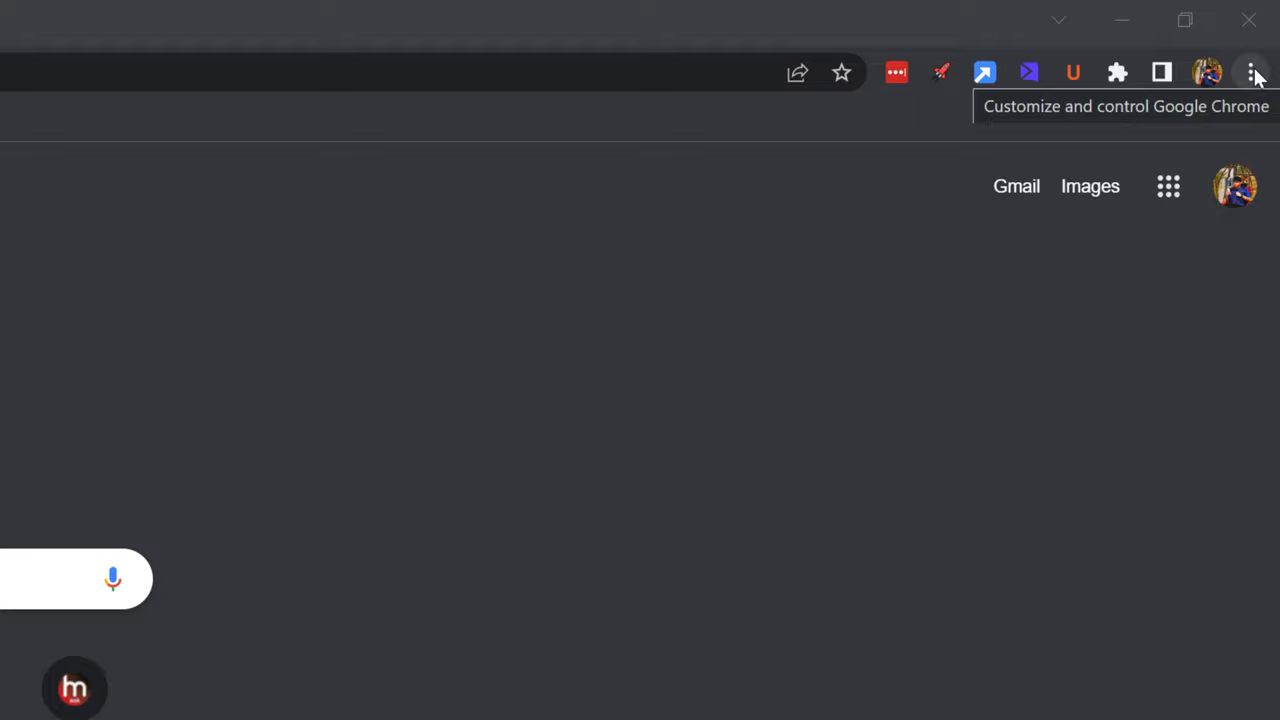
Step: Go from Chrome Settings to the Extensions page, then to the Chrome Web Store
left_click(1253, 73)
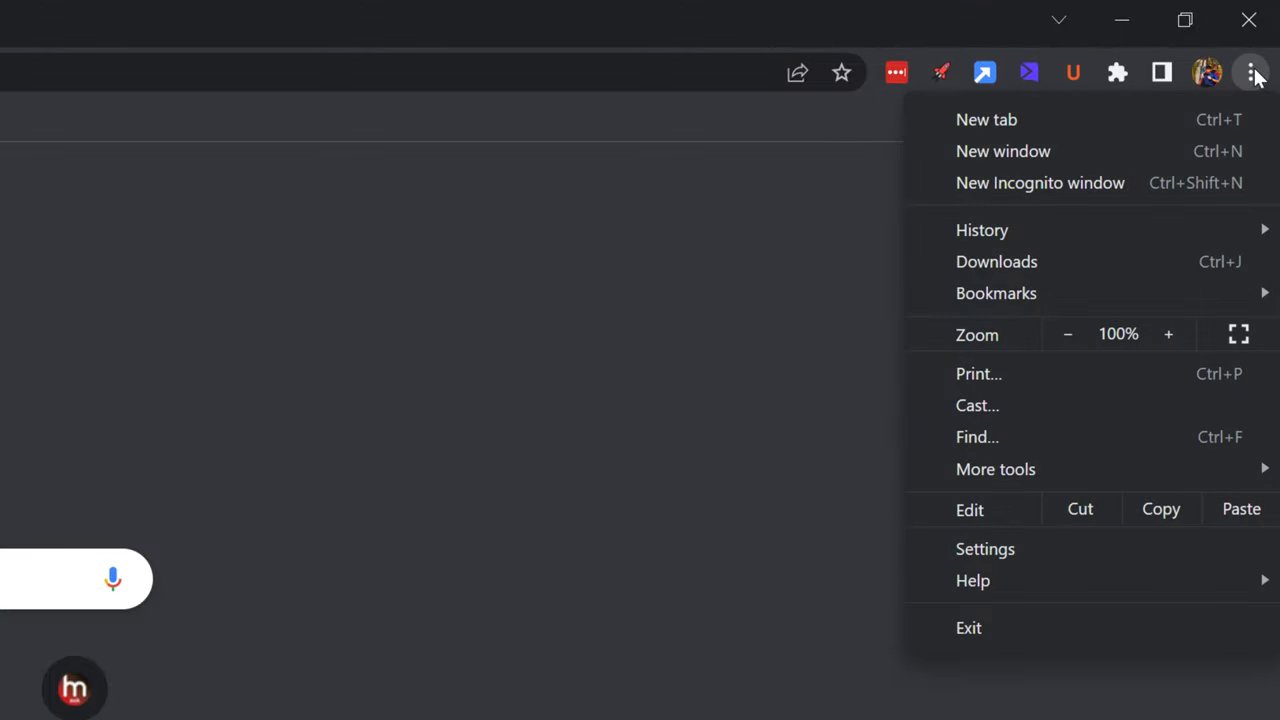
left_click(1005, 549)
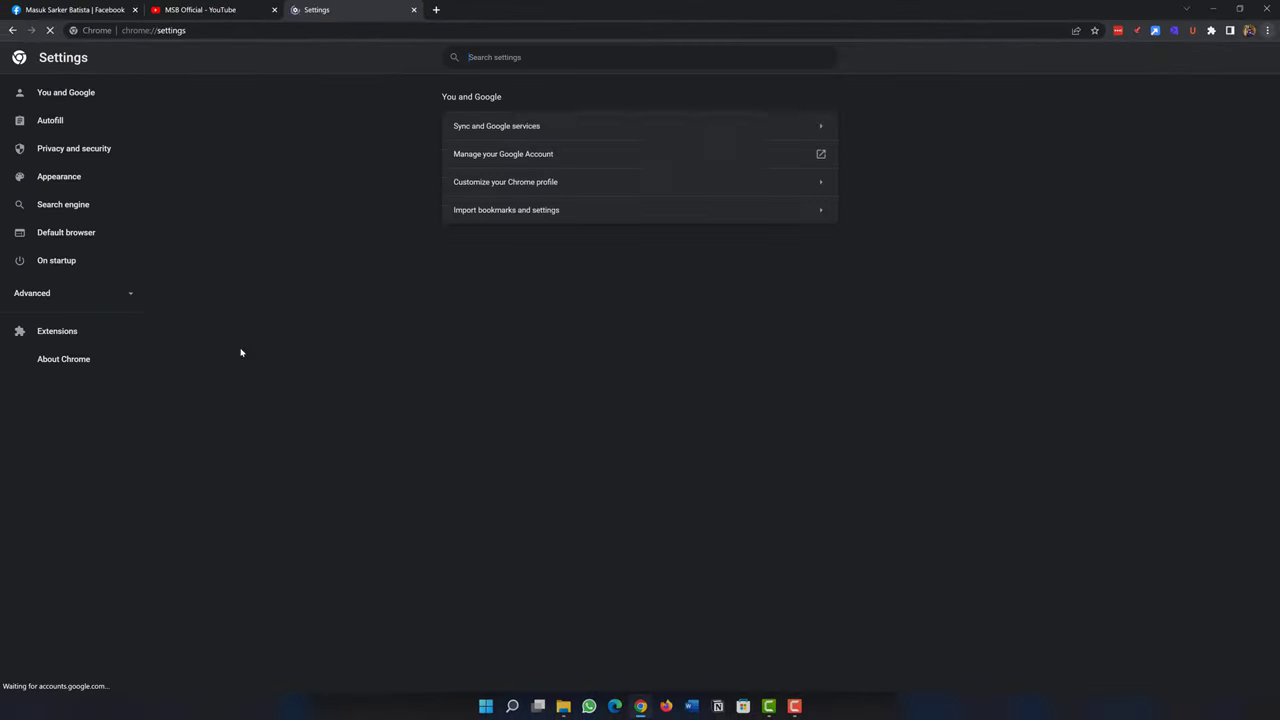
left_click(63, 338)
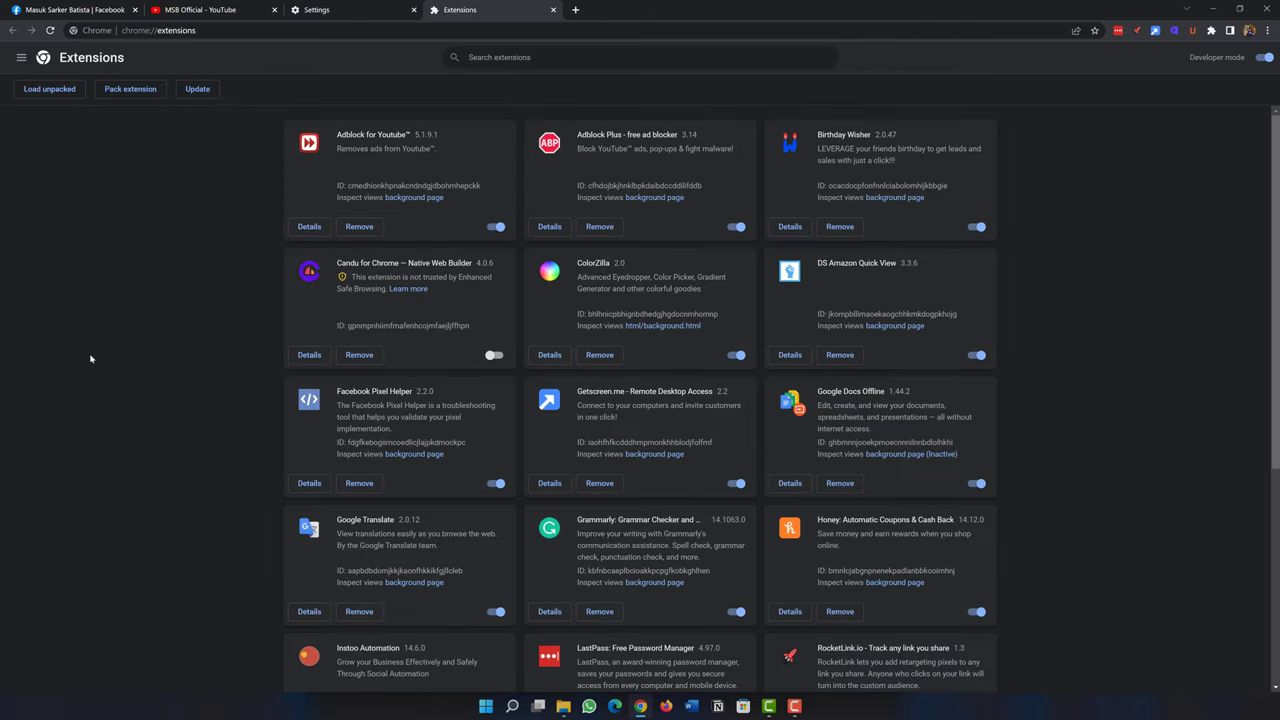
left_click(21, 61)
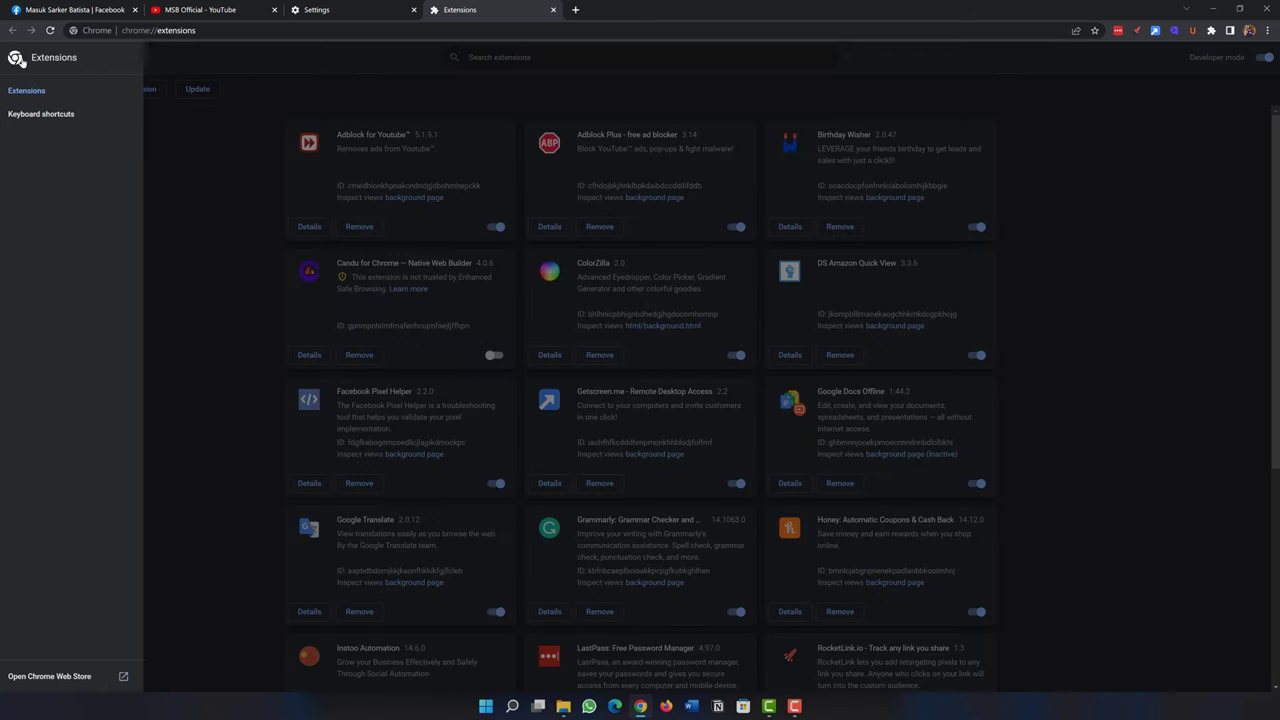
left_click(64, 679)
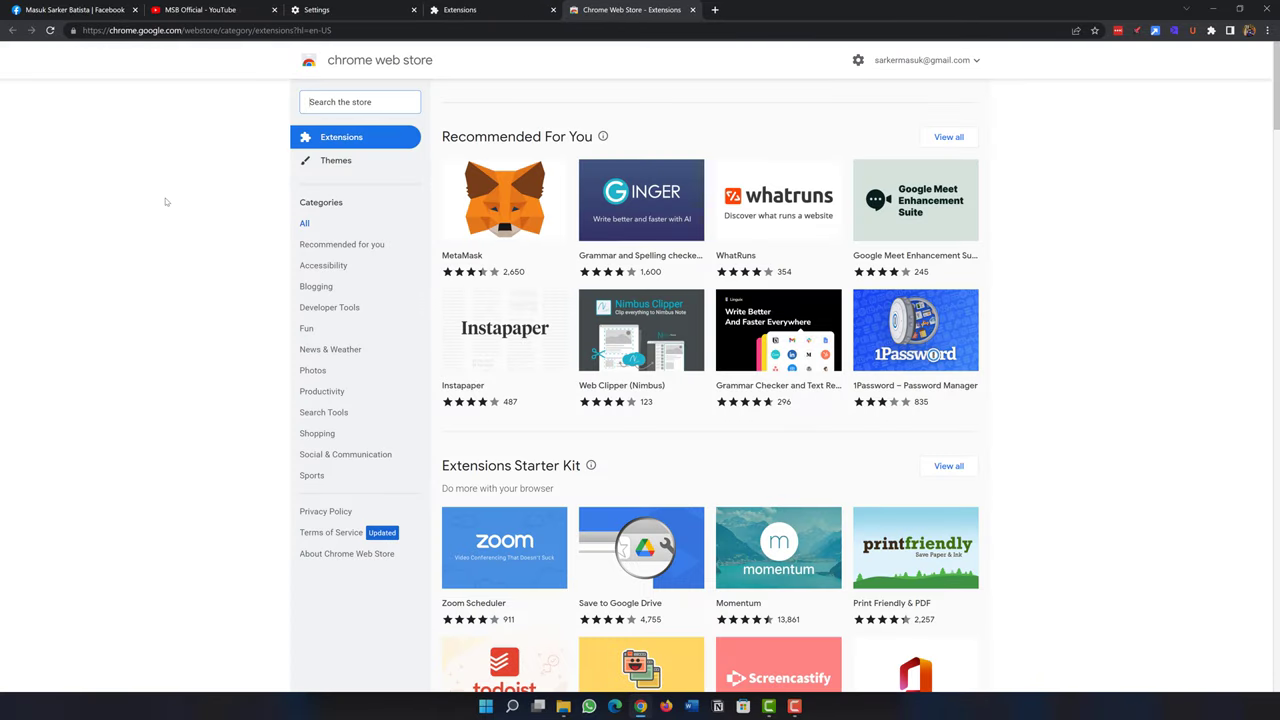
Step: Search the Web Store for 'blocksite' and add the BlockSite extension to Chrome
type("blocksite")
key("Return")
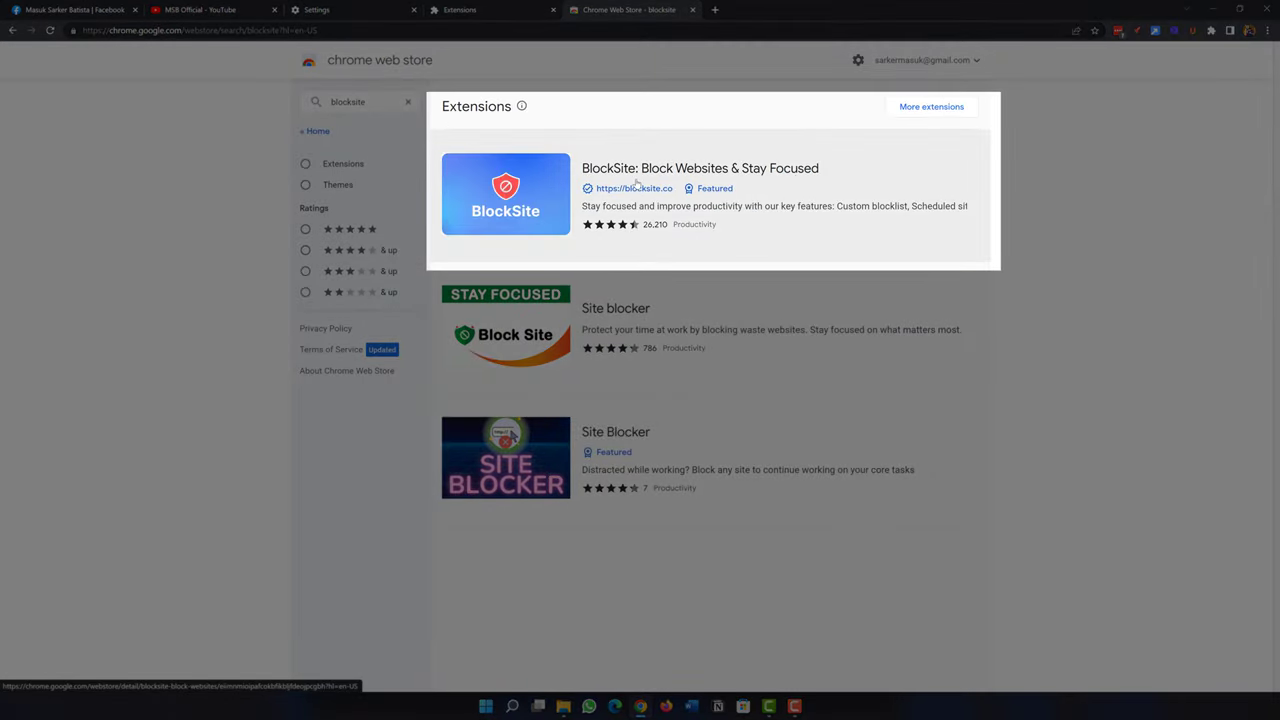
left_click(746, 178)
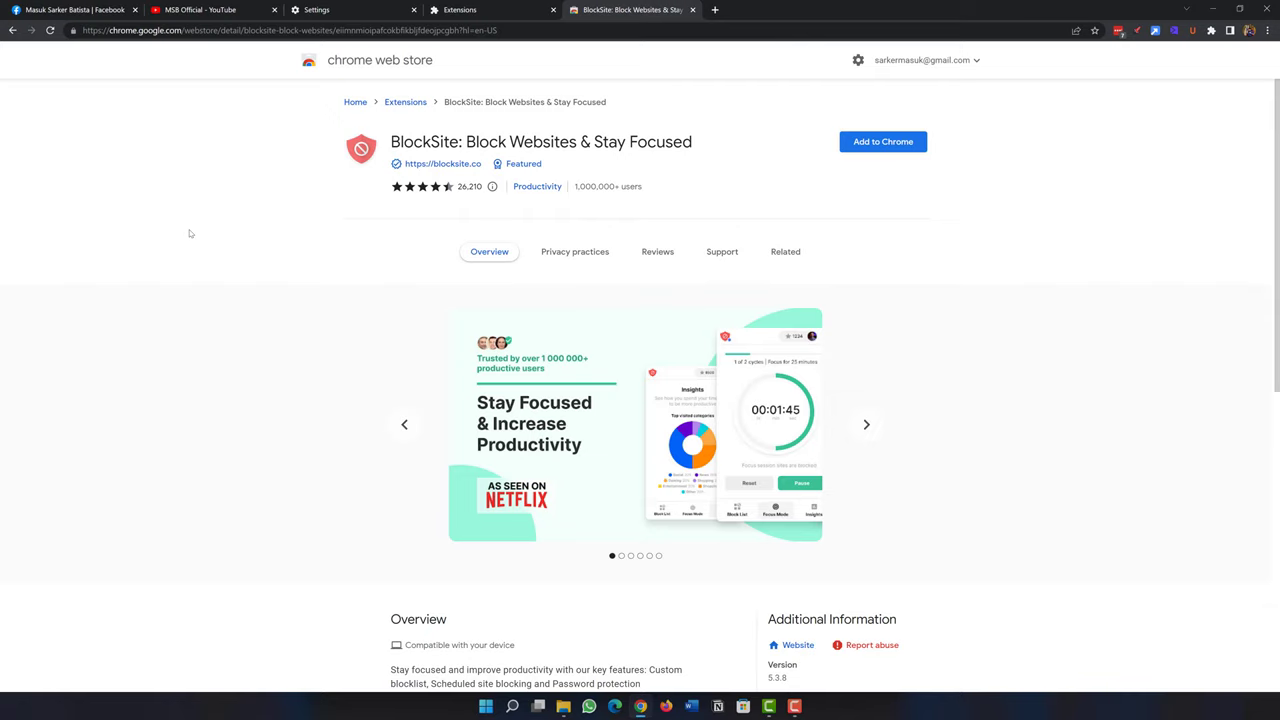
left_click_drag(575, 186, 647, 186)
left_click(627, 190)
left_click(870, 146)
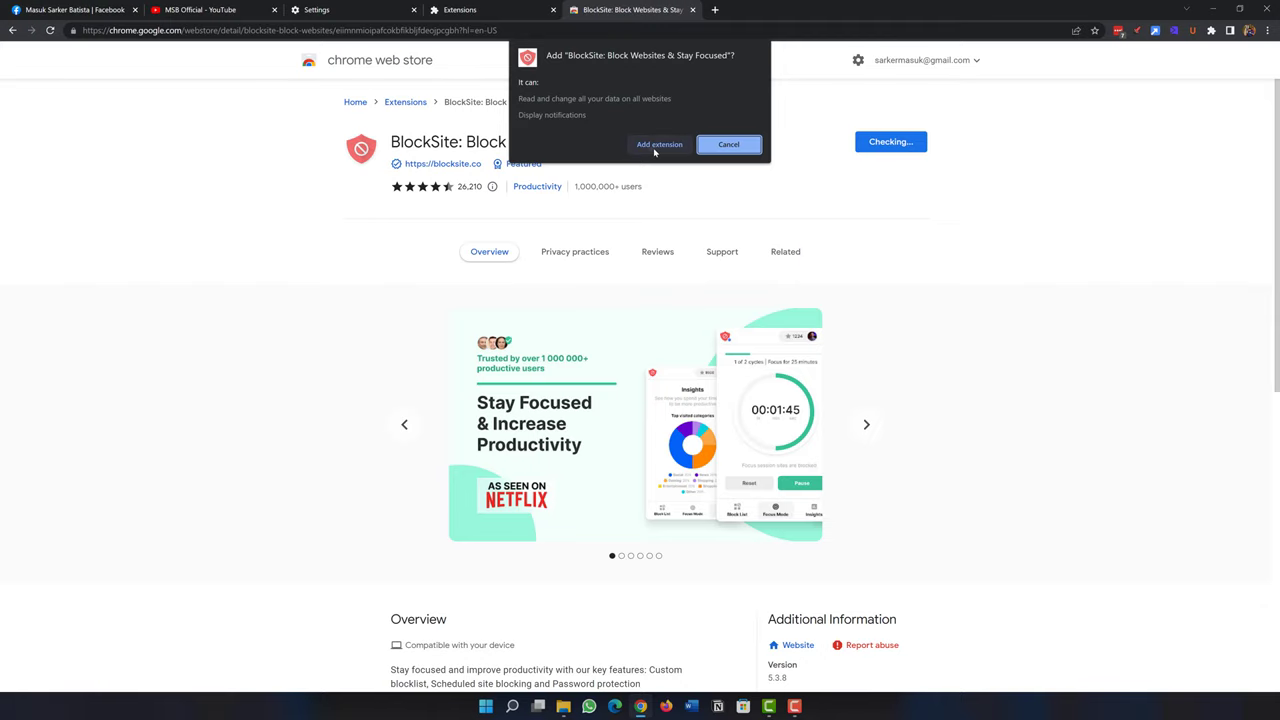
left_click(657, 146)
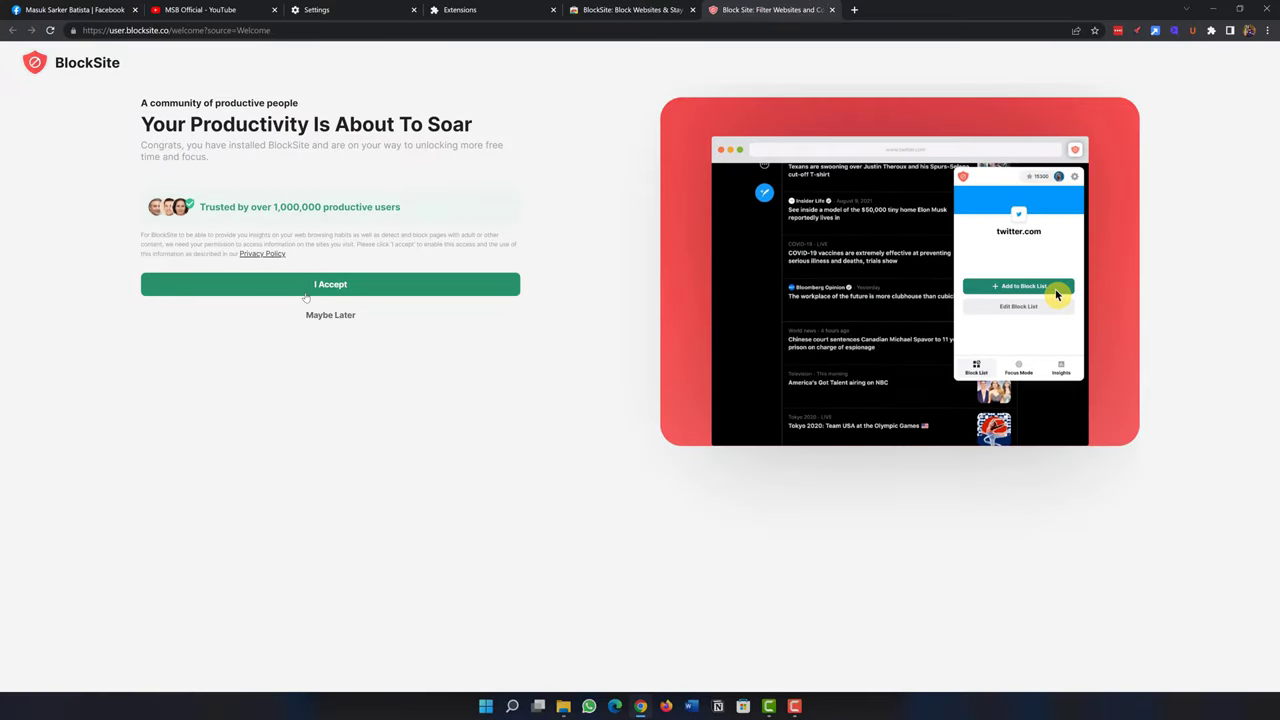
Step: Accept BlockSite's data access terms and skip its paid plan offer
left_click(305, 290)
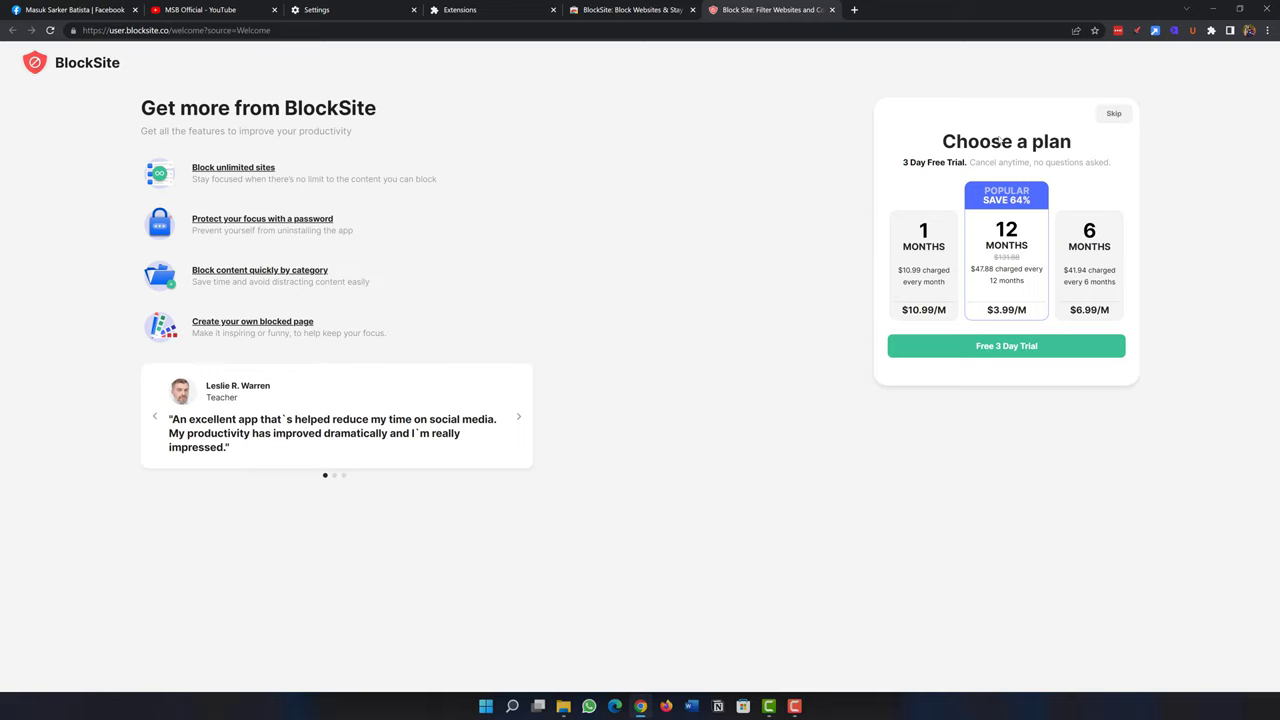
left_click(1116, 114)
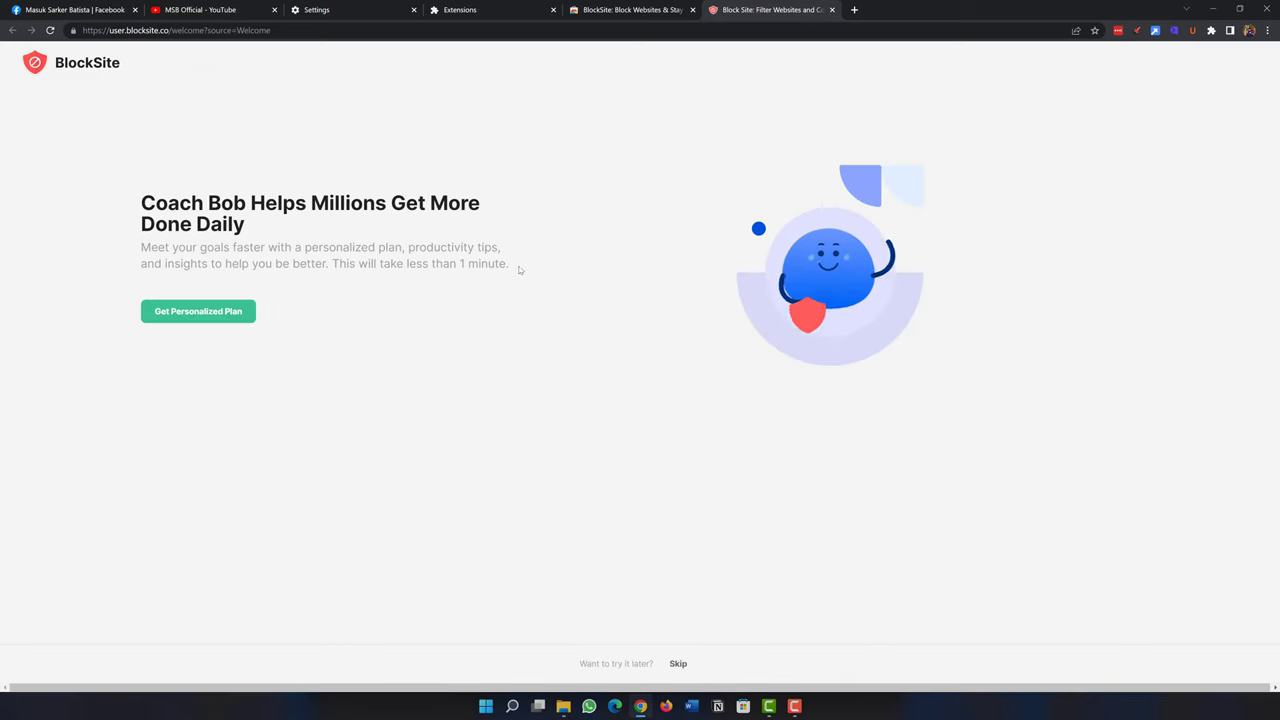
left_click(1212, 31)
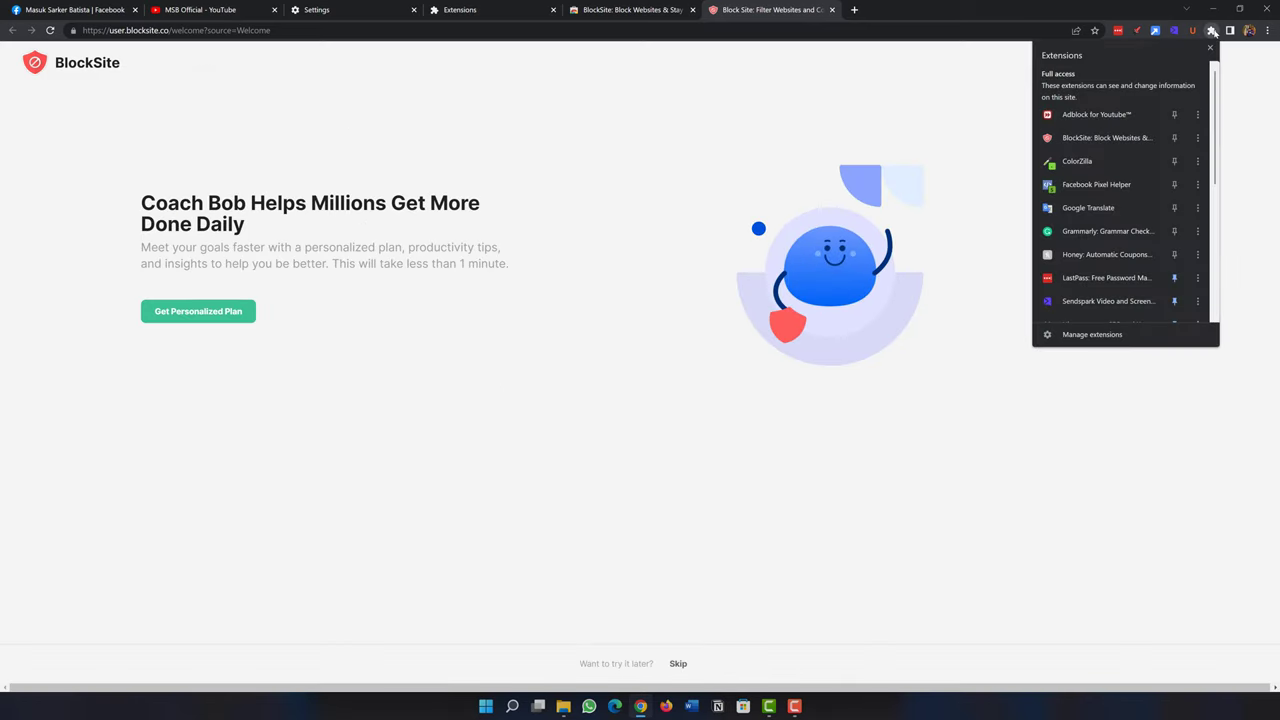
left_click(1212, 31)
Step: Pin BlockSite to the browser toolbar and start a new tab
left_click(1212, 31)
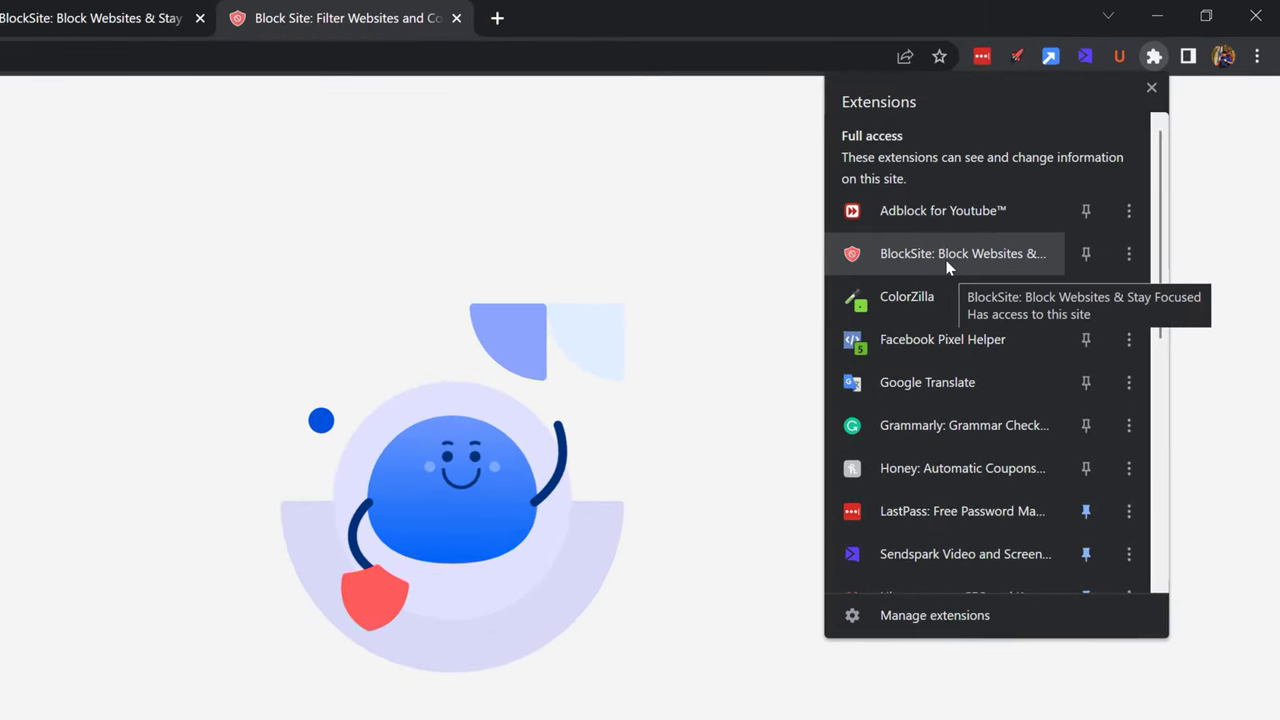
left_click(1086, 254)
left_click(1152, 60)
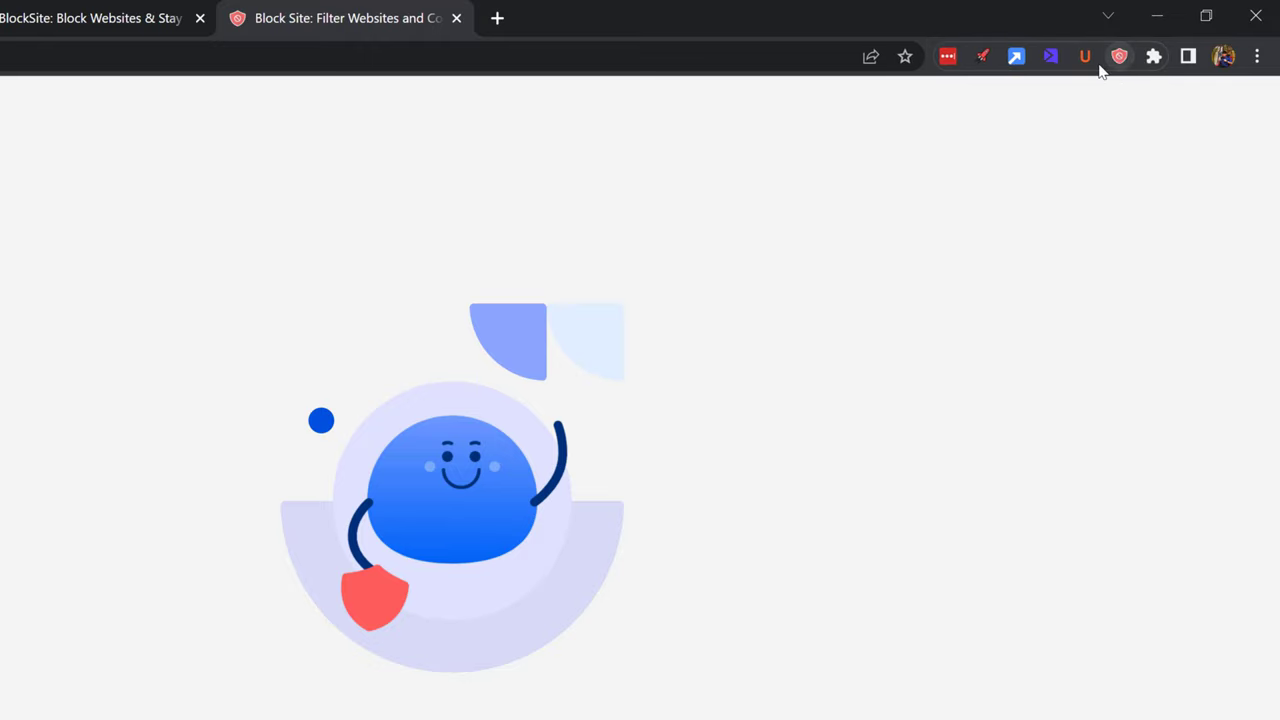
left_click(499, 19)
Step: Load netflix.com and add it to BlockSite's block list
type("netflix.com")
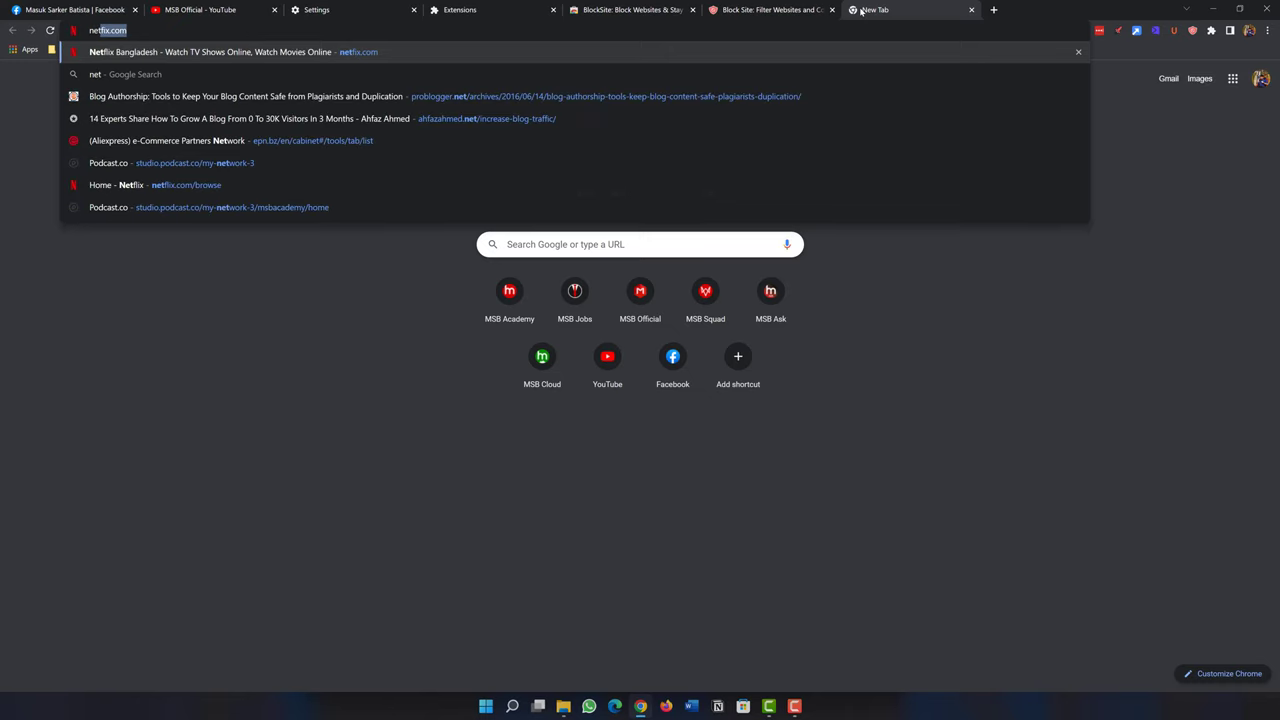
key("Return")
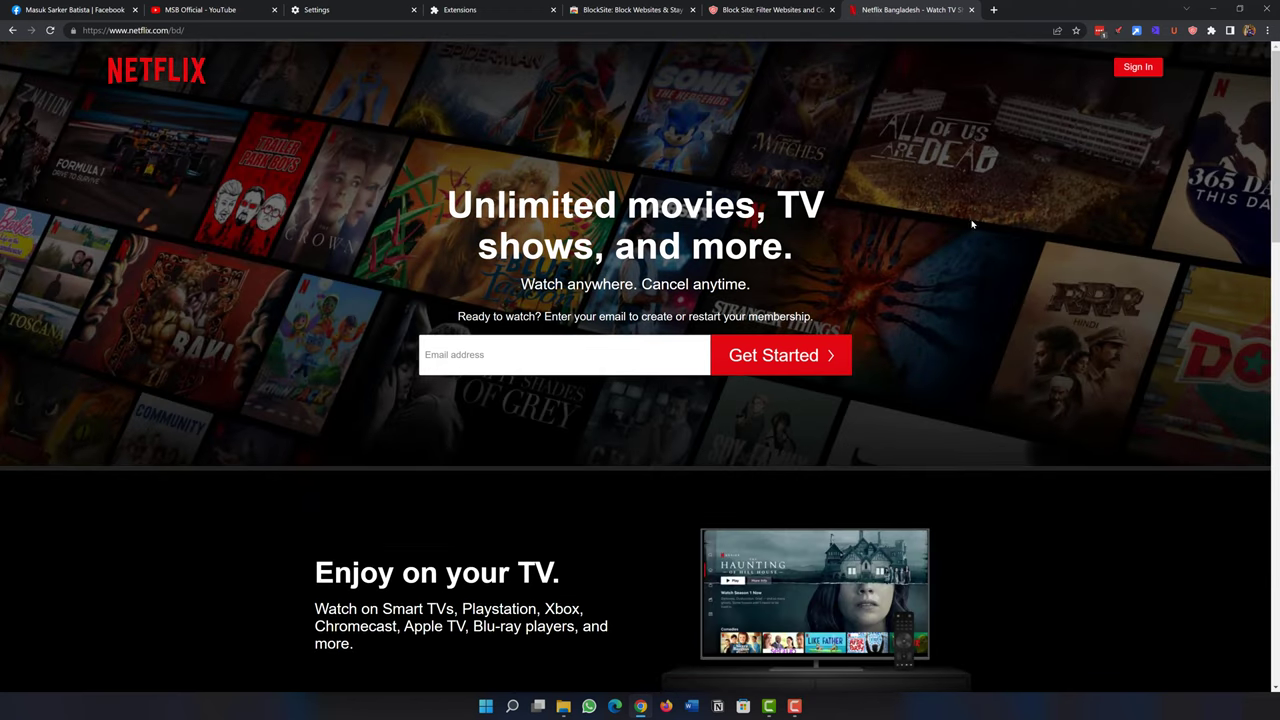
left_click(1193, 33)
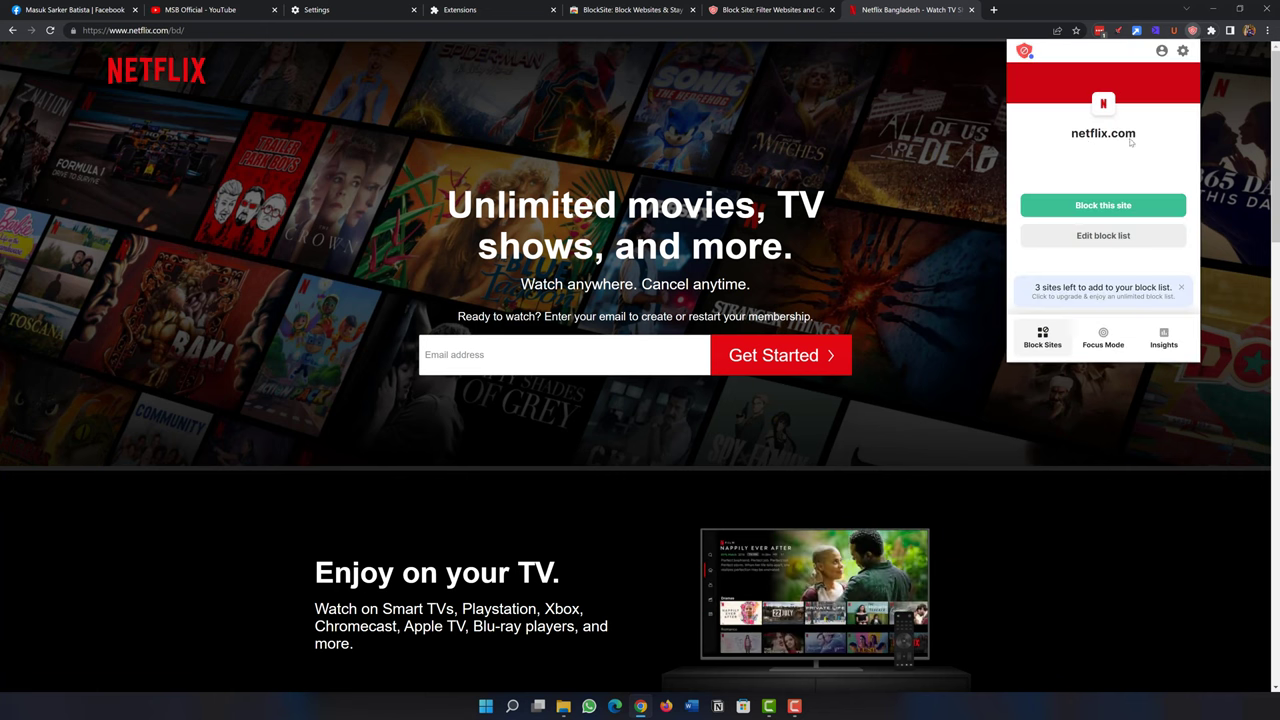
left_click(1088, 206)
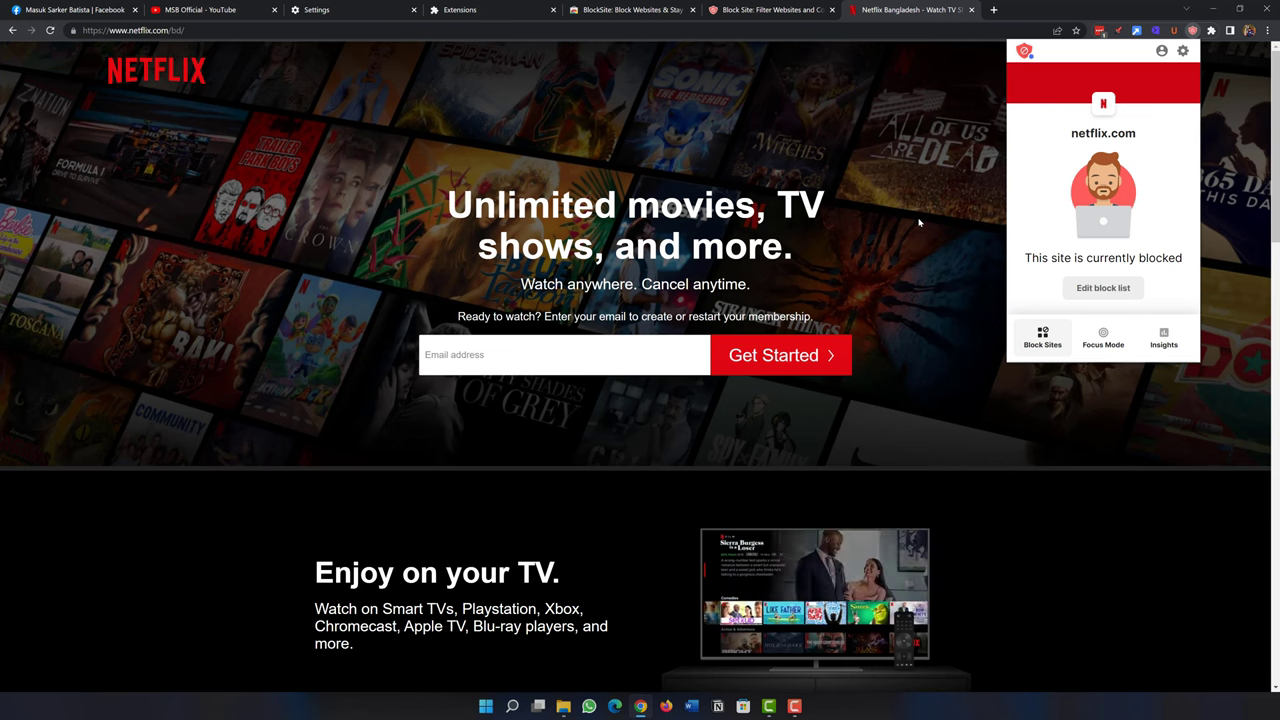
left_click(266, 166)
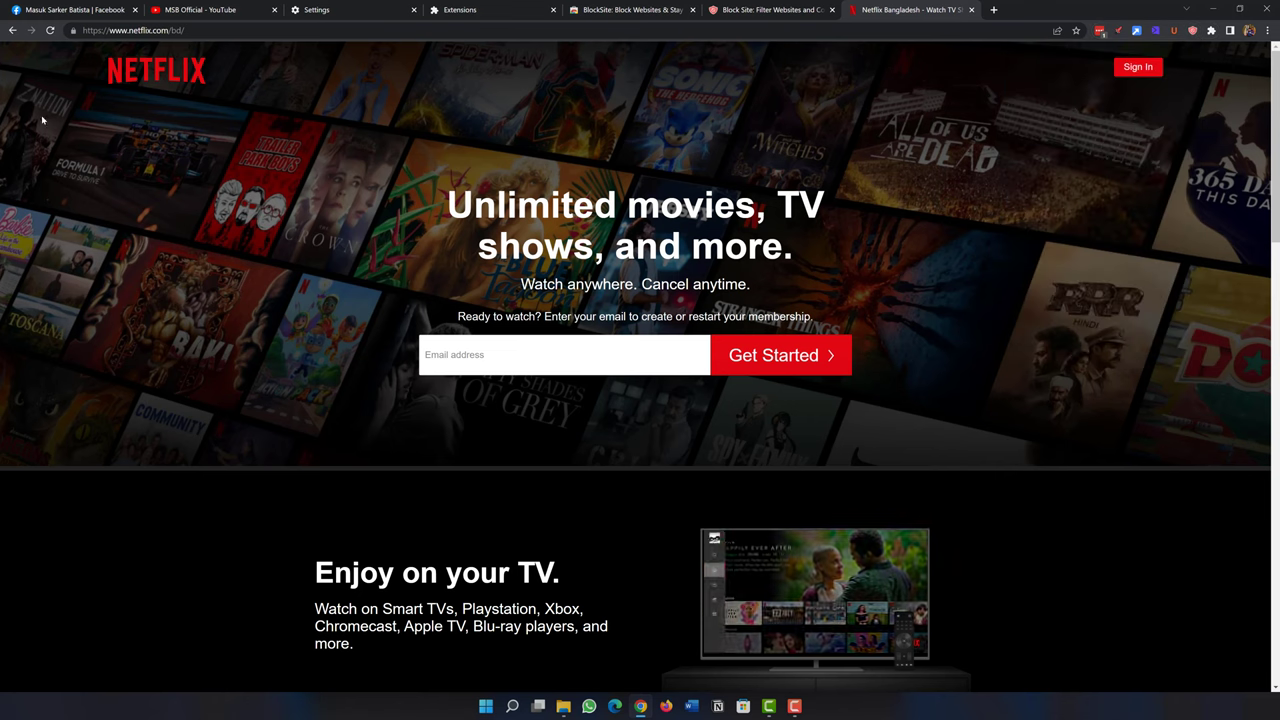
Step: Reload Netflix and confirm BlockSite's 'Nice try...' block page appears
left_click(50, 30)
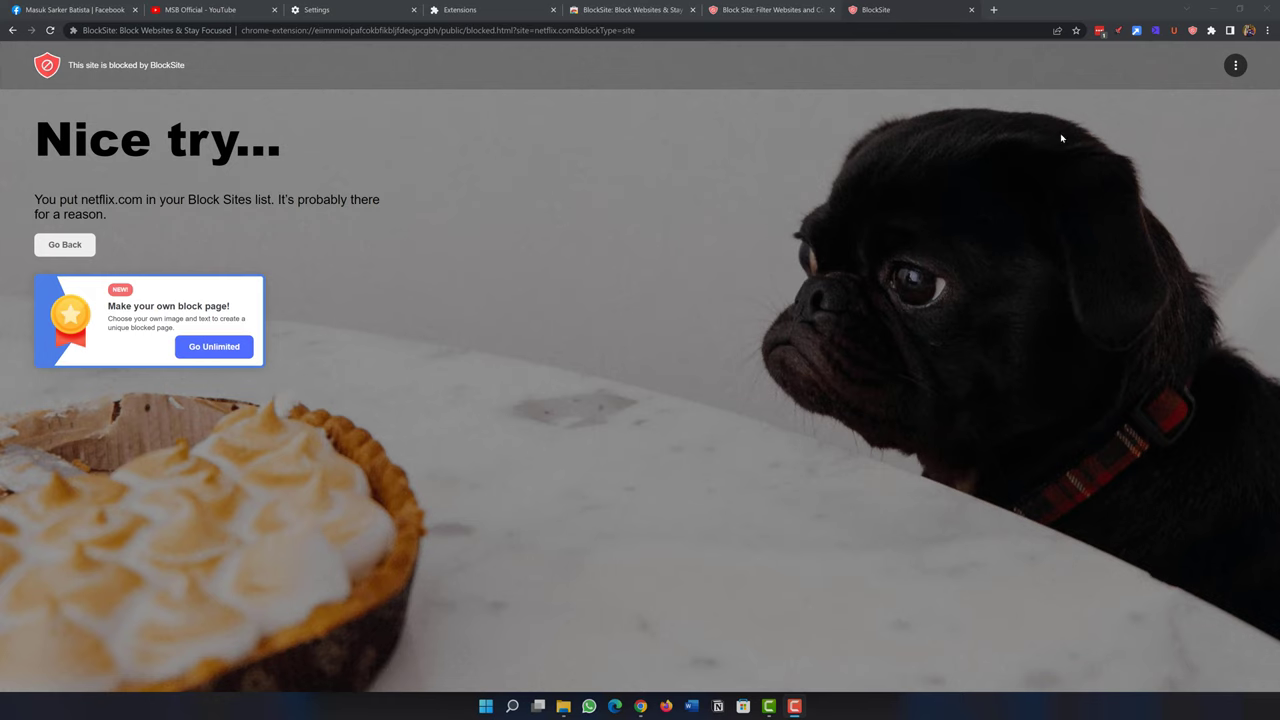
left_click(1193, 30)
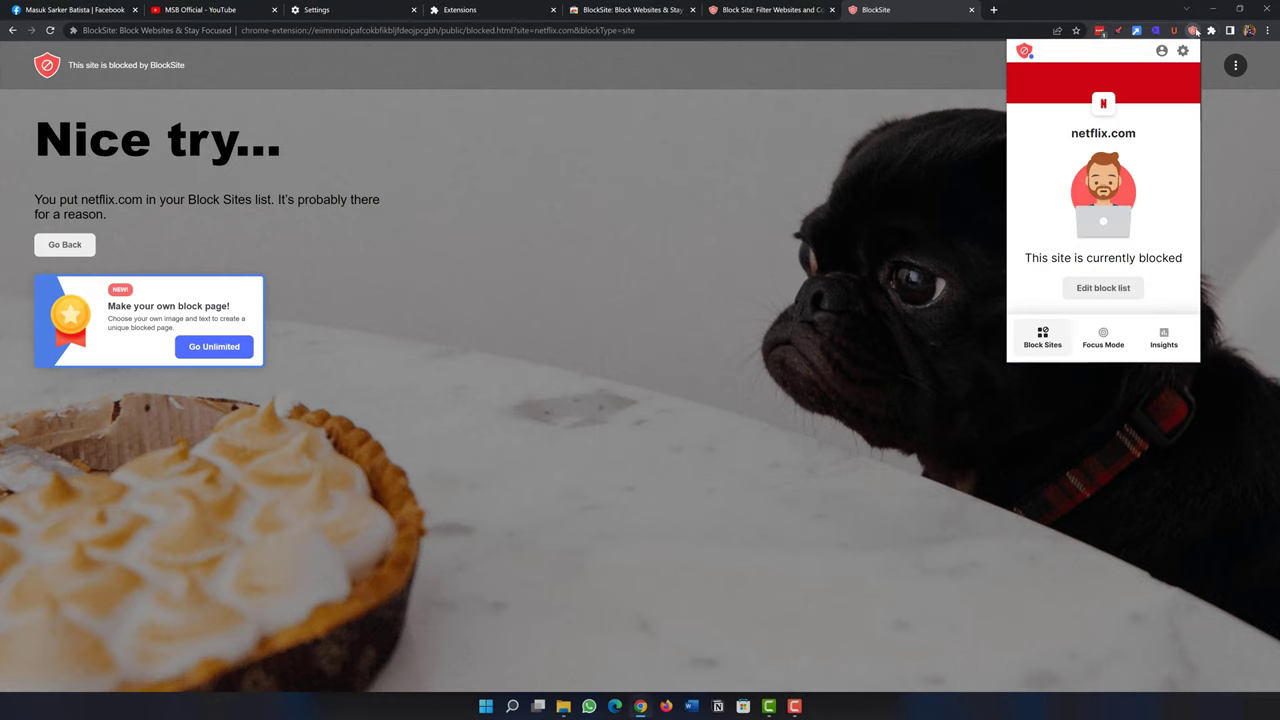
Step: Delete netflix.com from the list in BlockSite's settings
left_click(1183, 50)
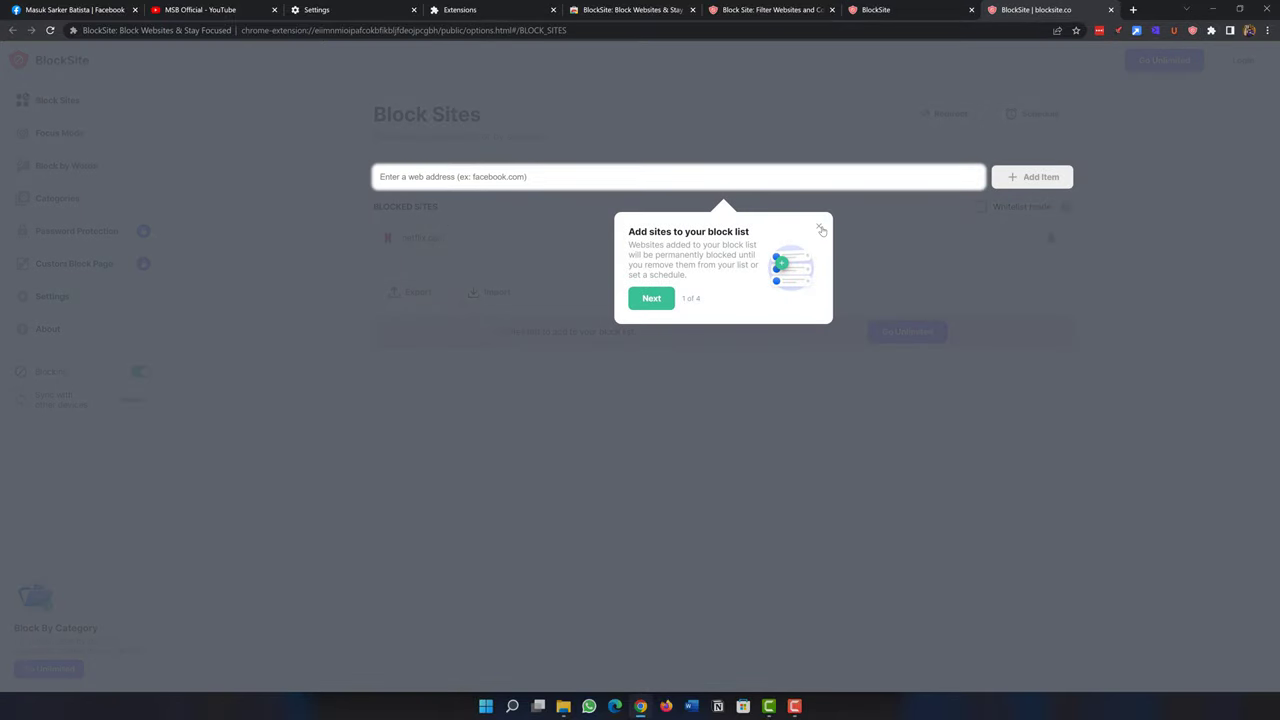
left_click(818, 228)
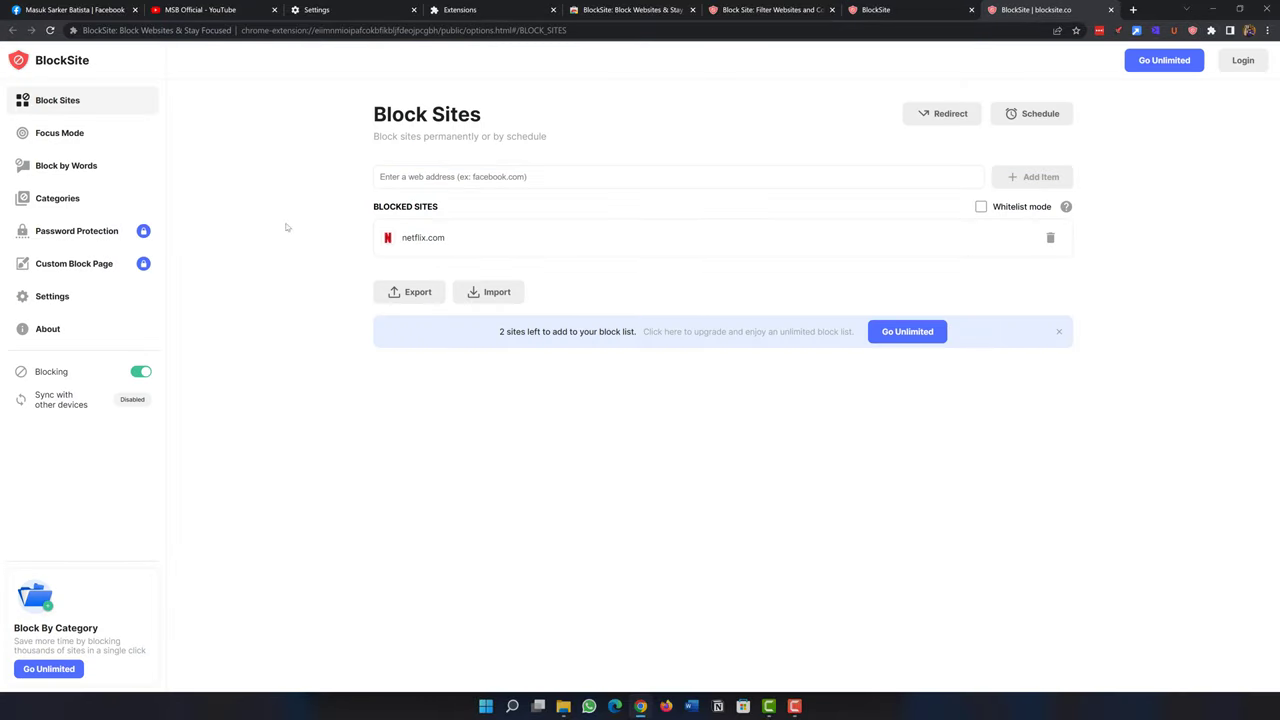
left_click(1050, 237)
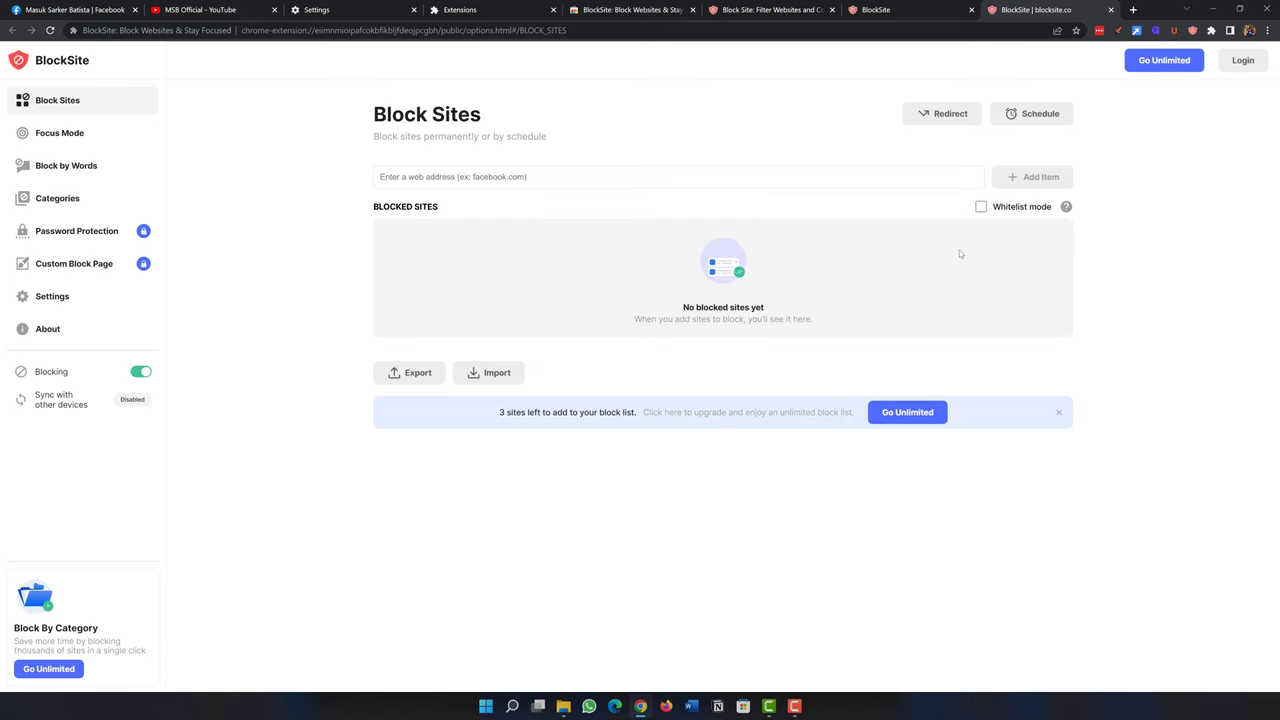
Step: Load netflix.com again in the previously blocked tab
left_click(895, 9)
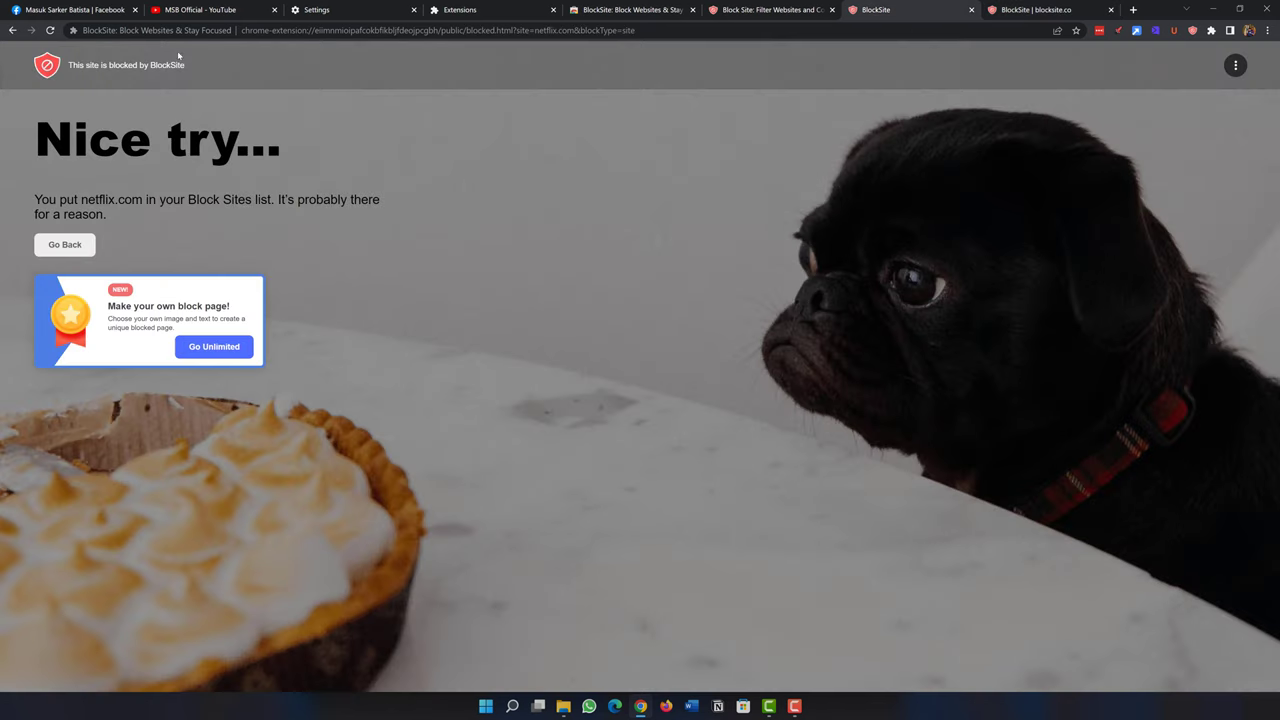
left_click(474, 31)
type("netflix.com")
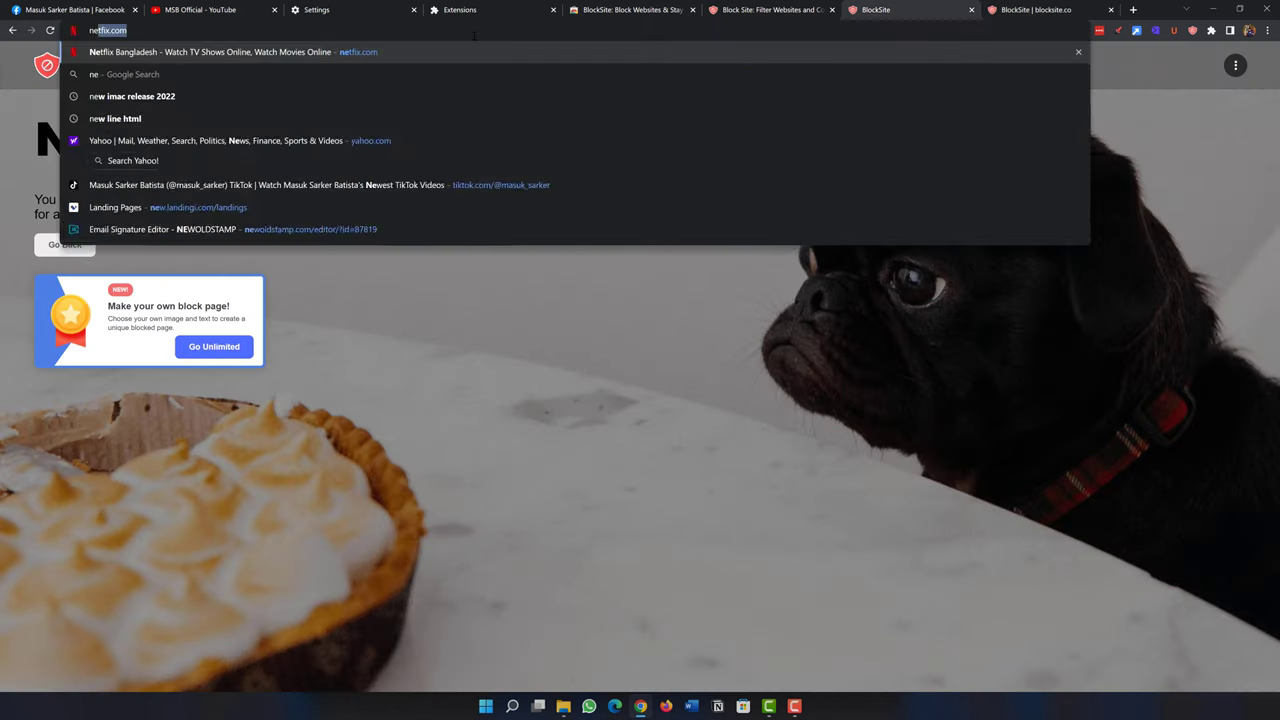
key("Return")
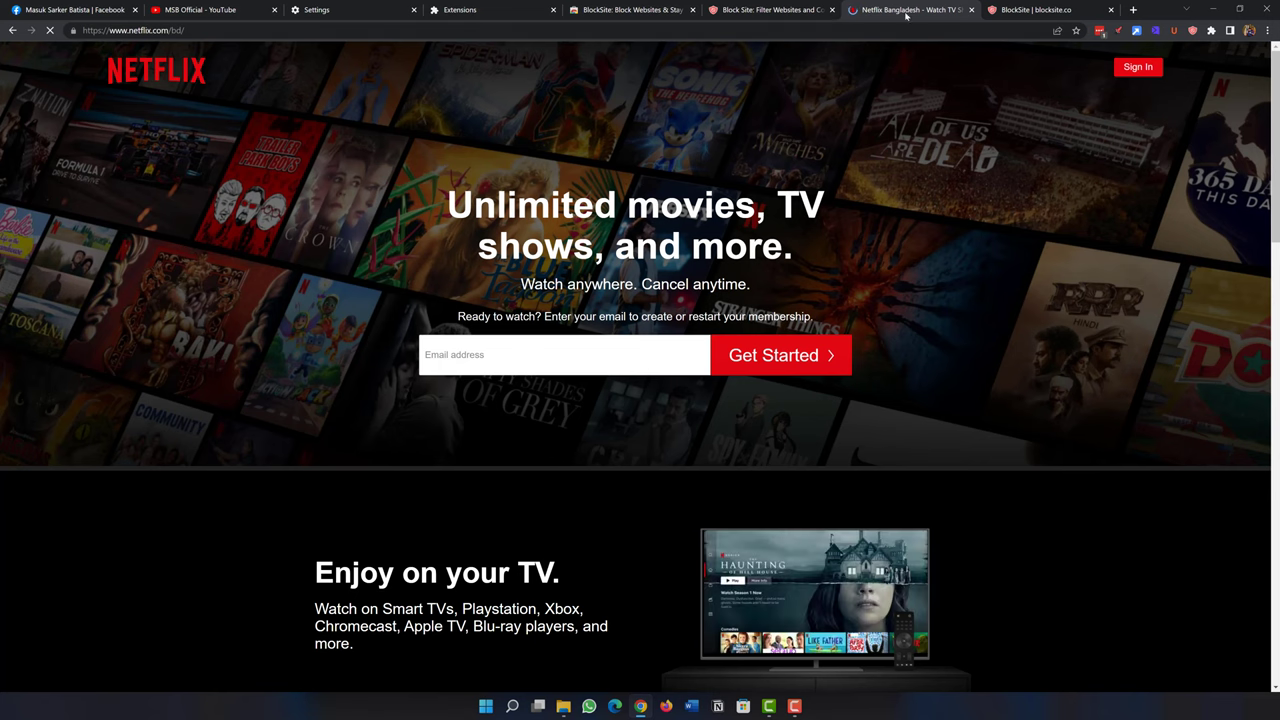
Step: Confirm BlockSite's list is empty, then bring the MSB Official YouTube tab forward
left_click(1038, 9)
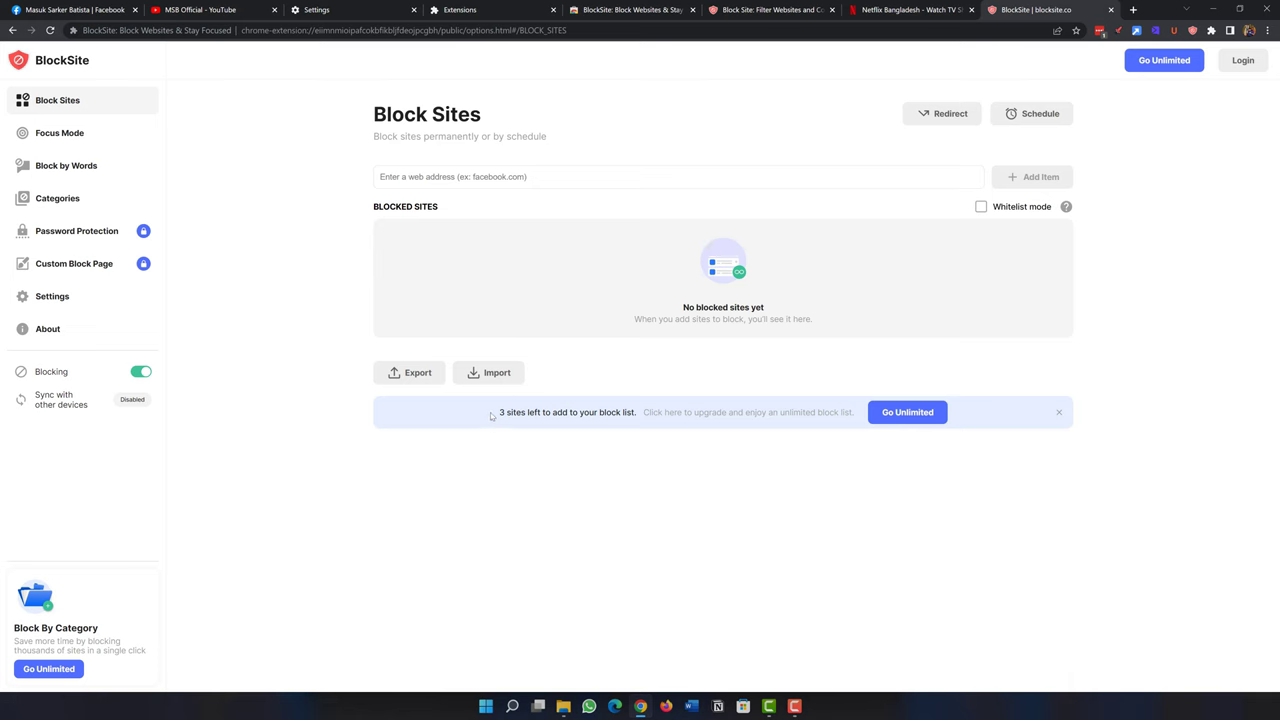
key("ctrl+shift+Tab")
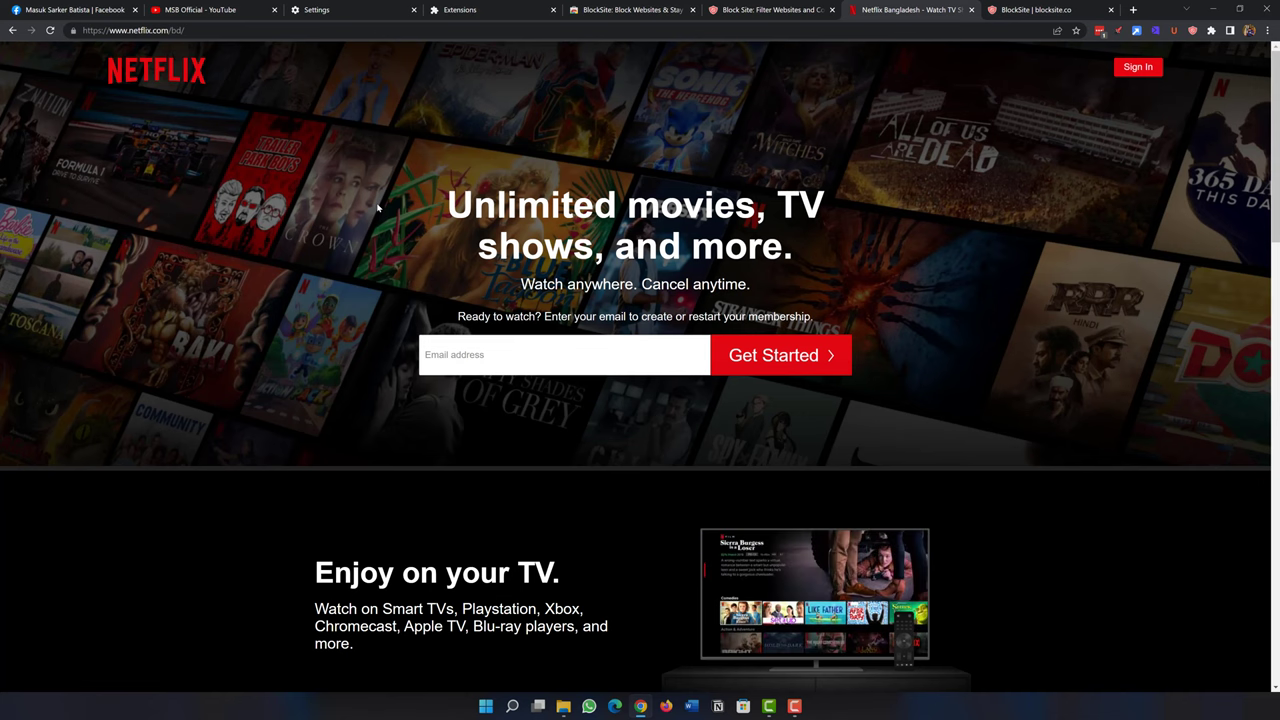
left_click(1030, 8)
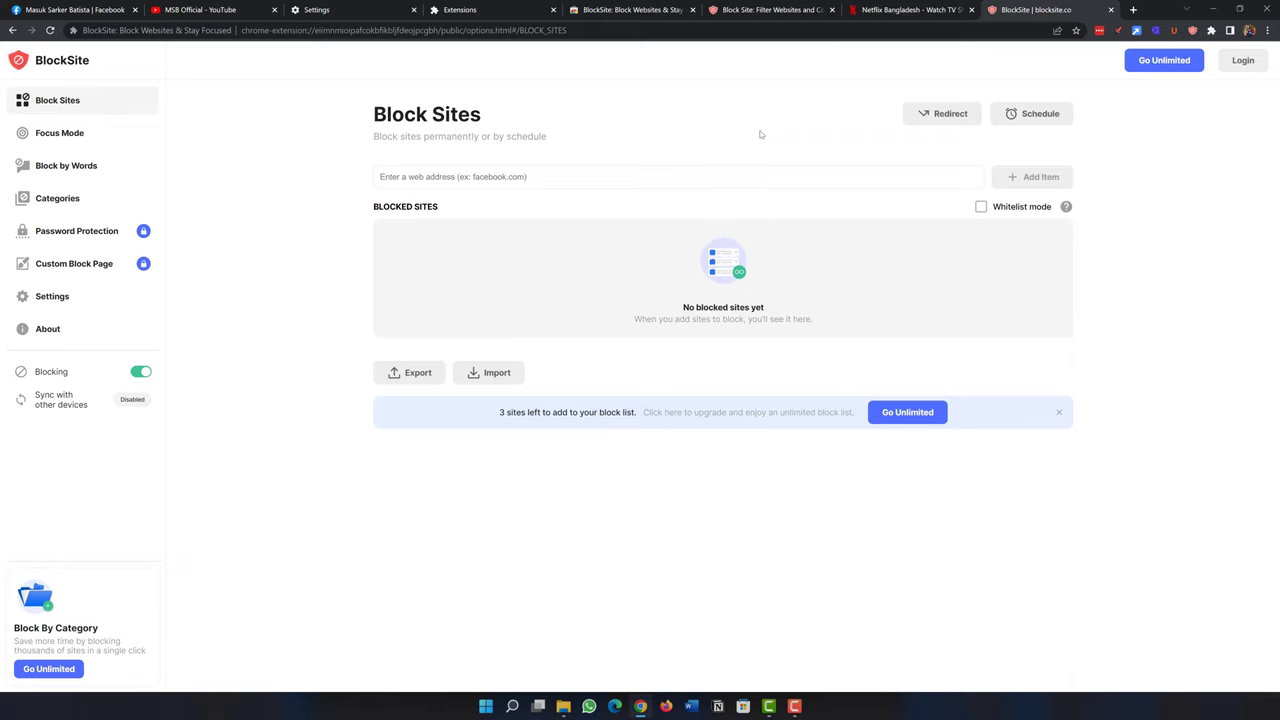
key("ctrl+2")
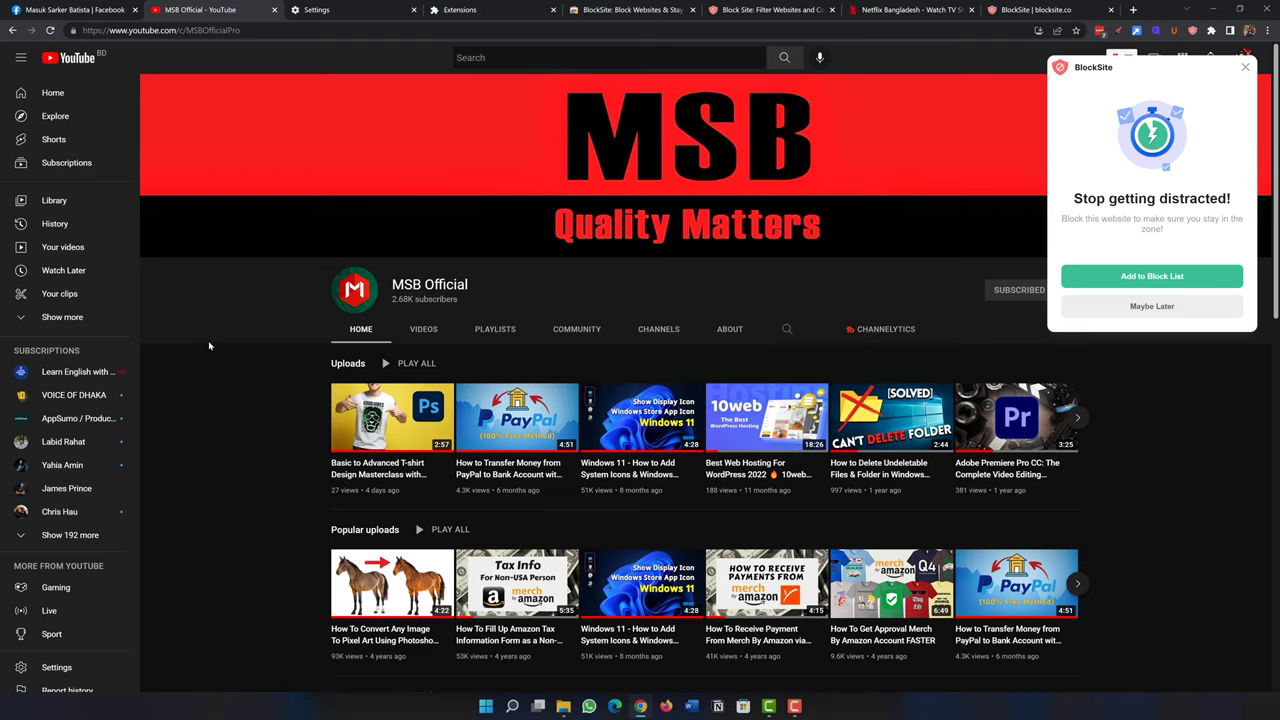
Step: Dismiss the BlockSite prompt and show youtube.com's site information panel
left_click(232, 372)
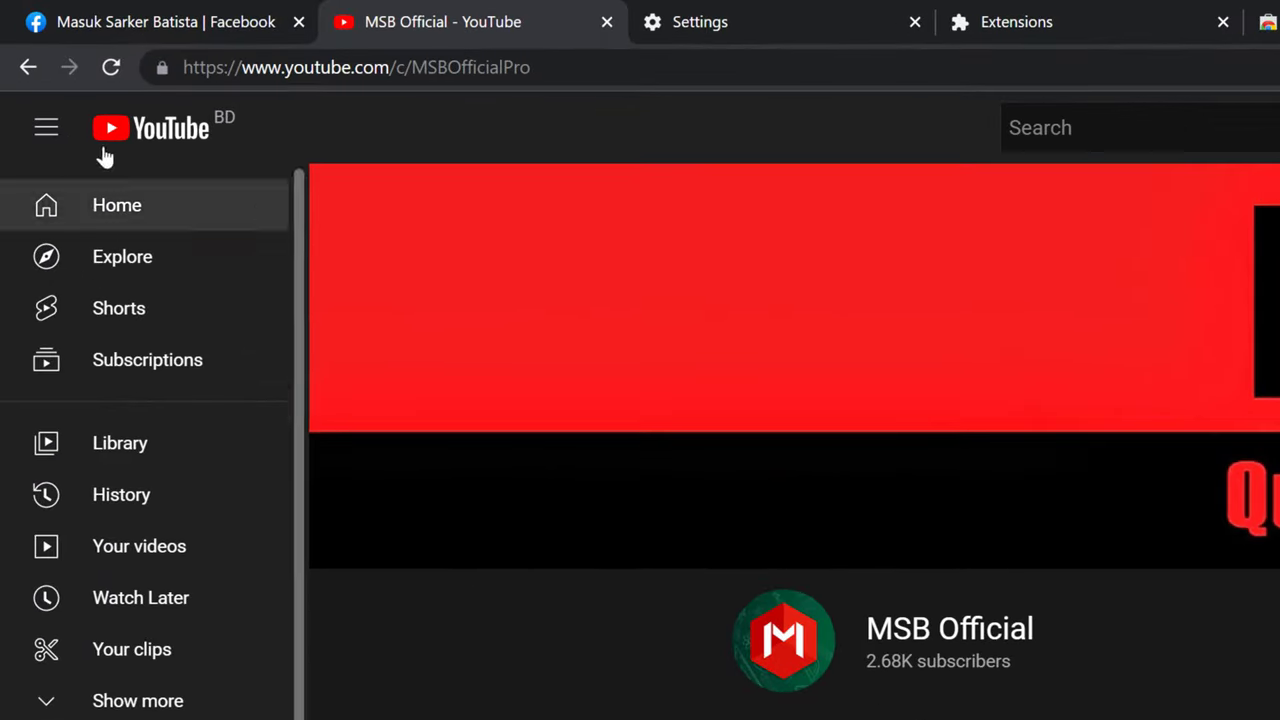
left_click(163, 68)
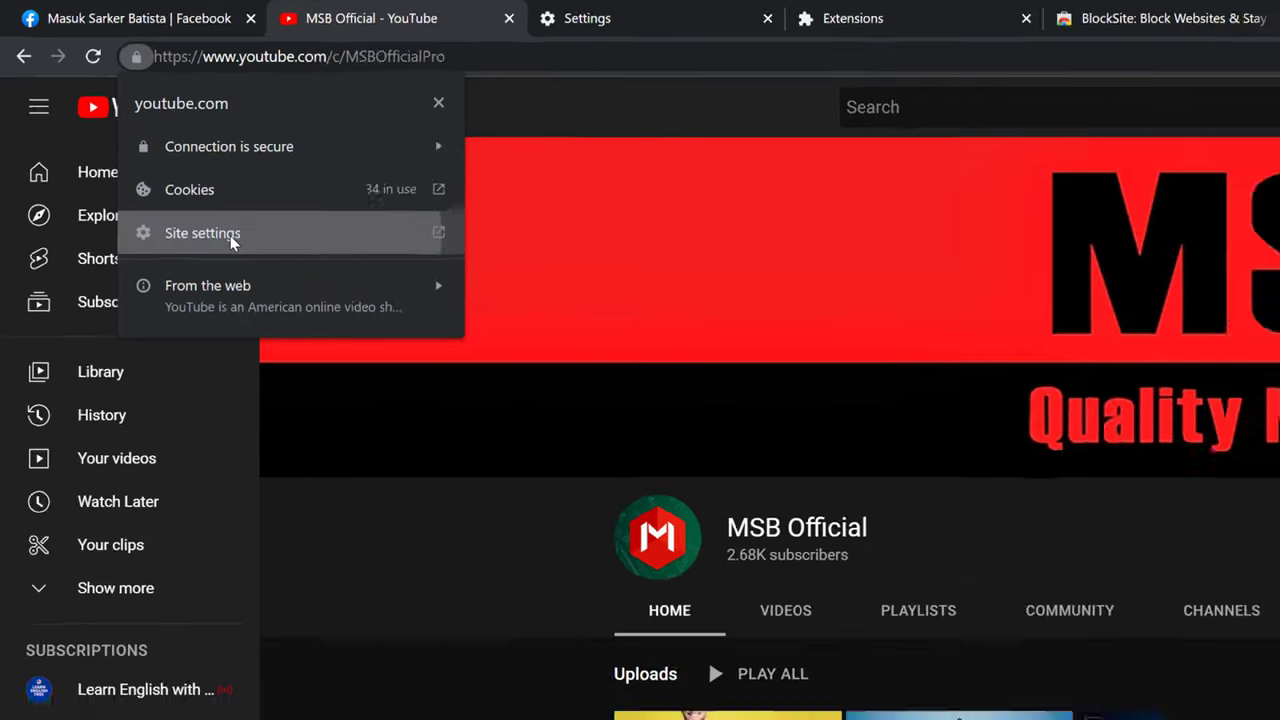
Step: Set JavaScript to Block in youtube.com's site settings and return to the channel tab
left_click(276, 287)
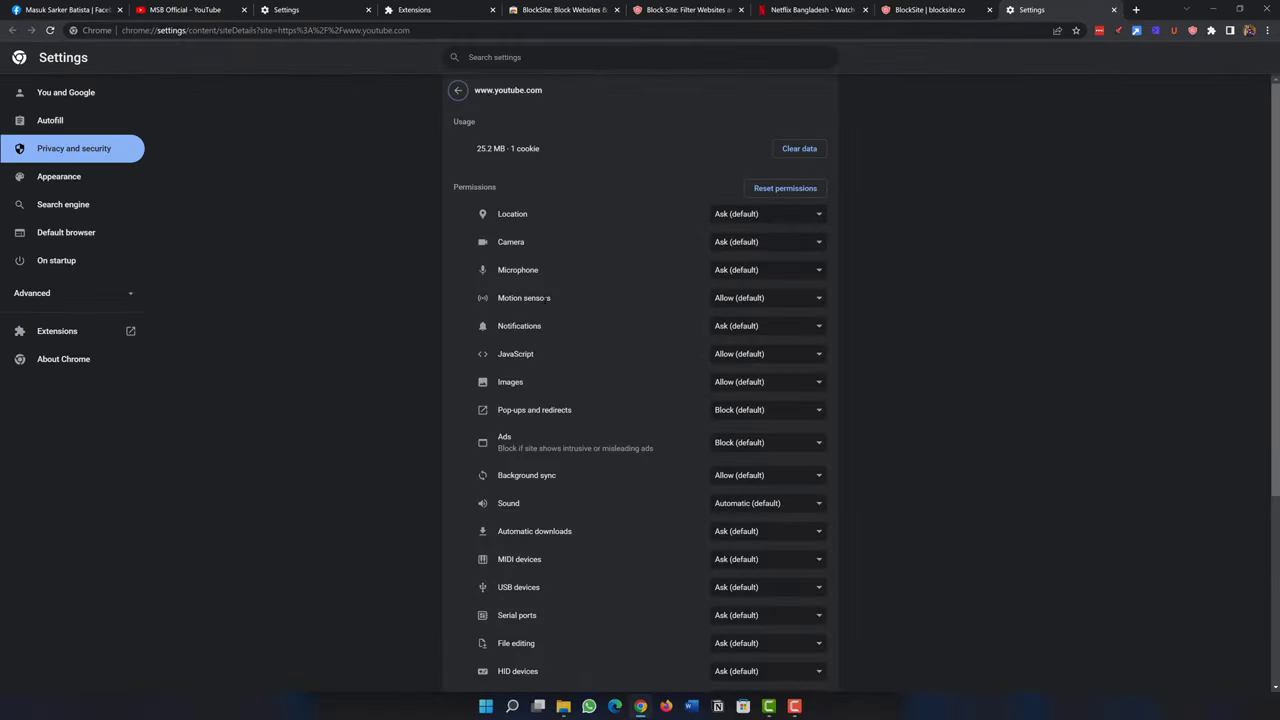
scroll(690, 352, "down", 3)
scroll(683, 362, "up", 3)
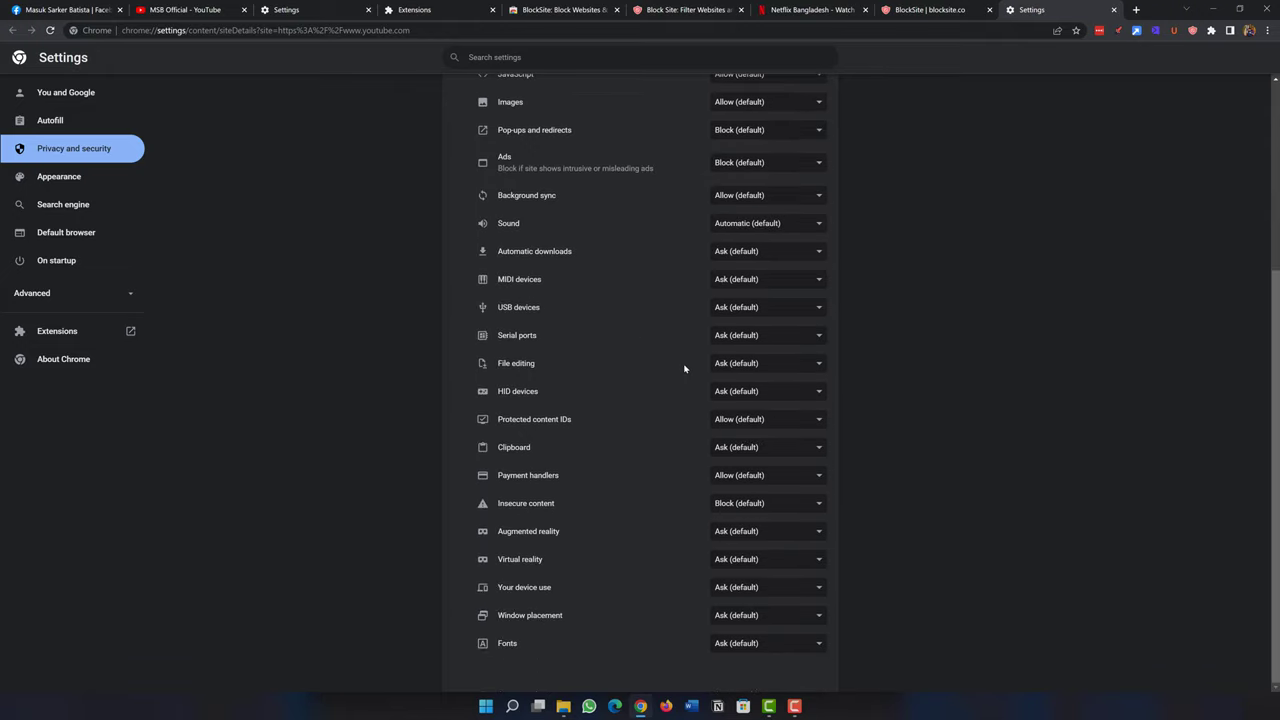
scroll(672, 360, "down", 4)
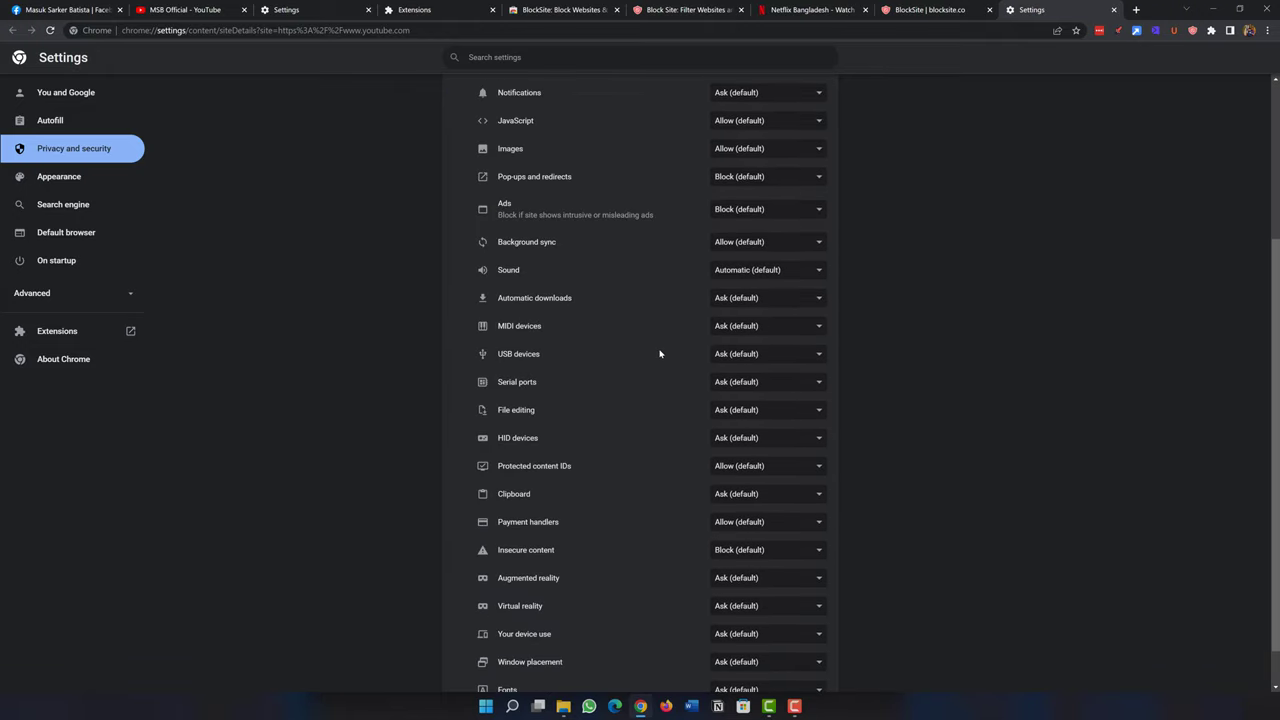
scroll(660, 353, "up", 1)
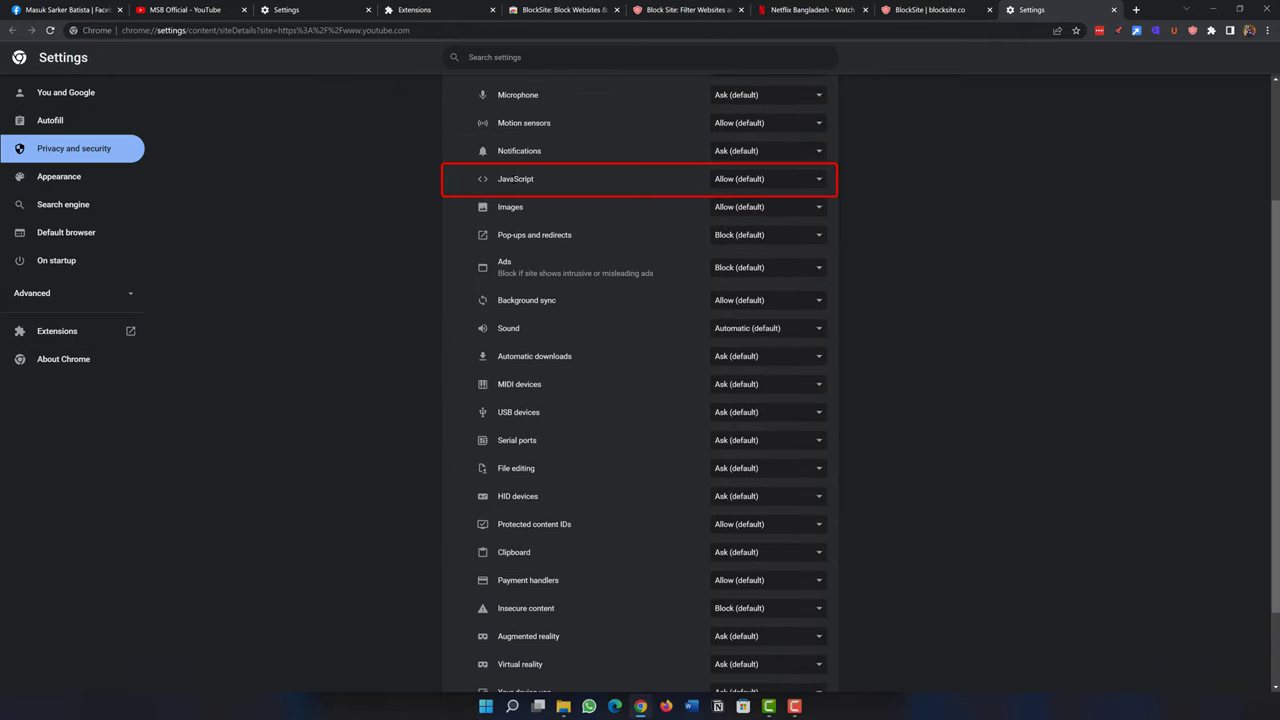
left_click(740, 180)
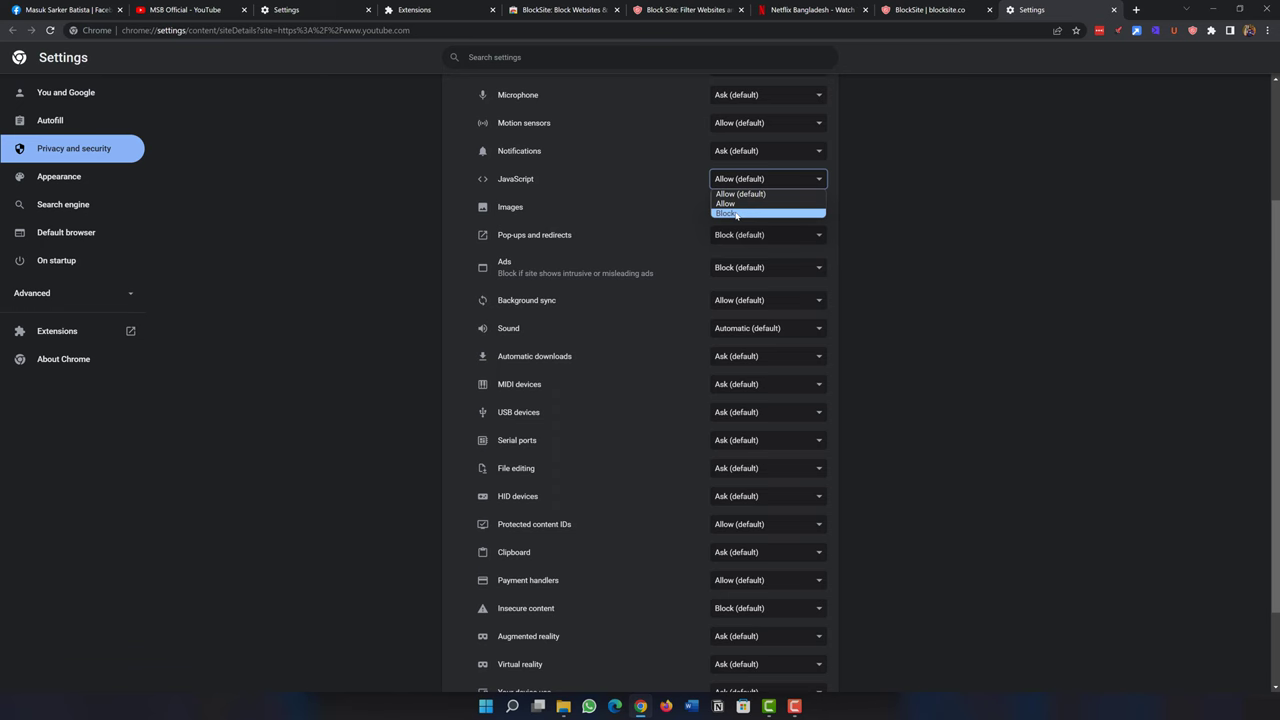
left_click(736, 214)
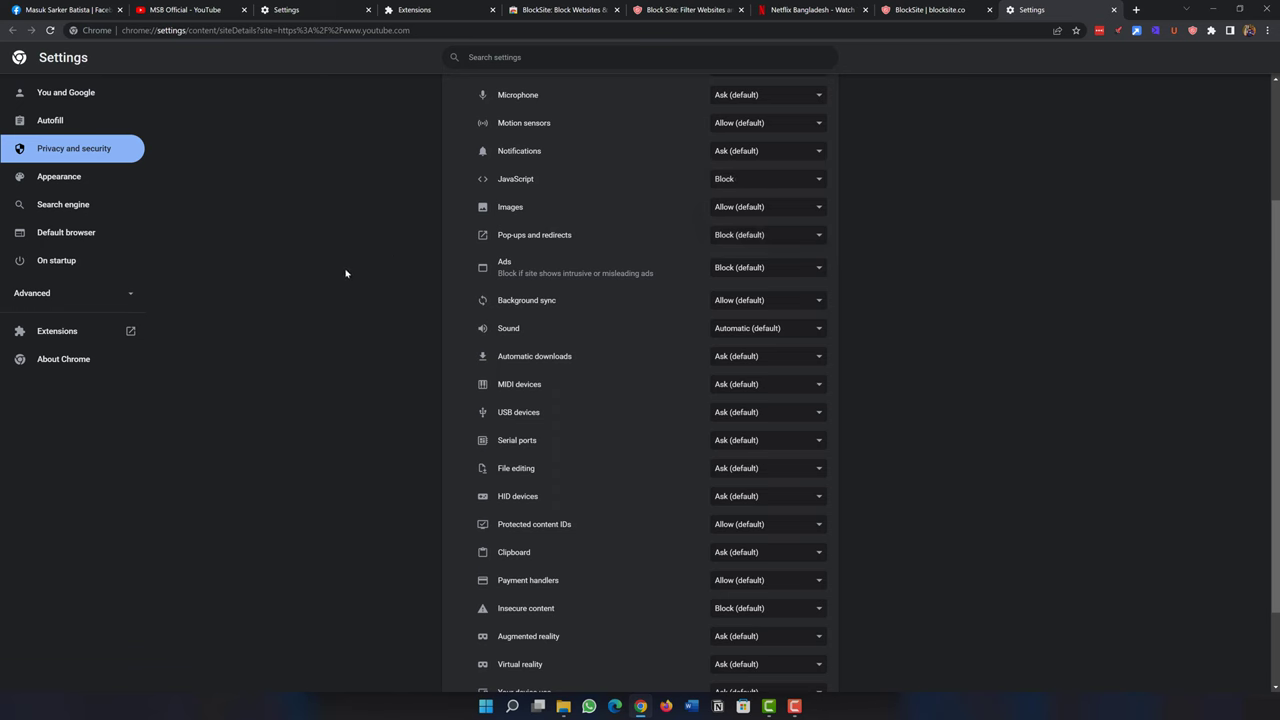
left_click(152, 8)
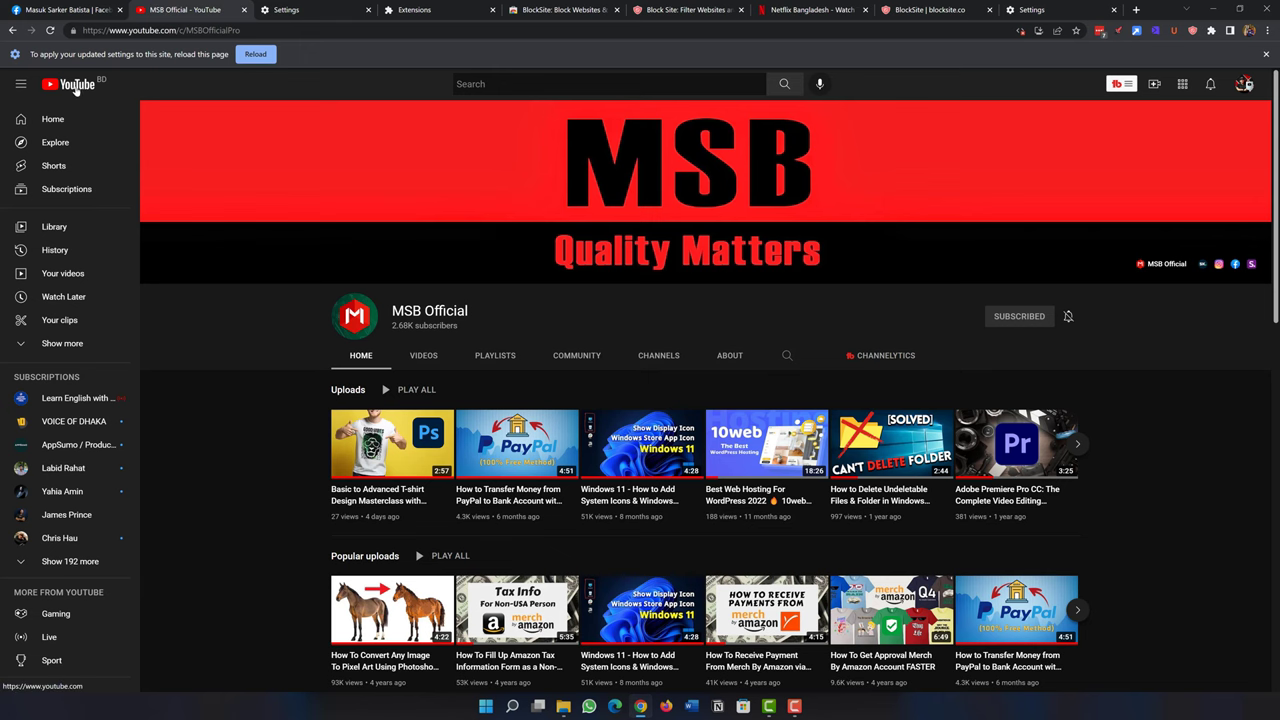
Step: Reload YouTube and load the bare youtube.com address without JavaScript, then bring the Facebook tab forward
left_click(256, 54)
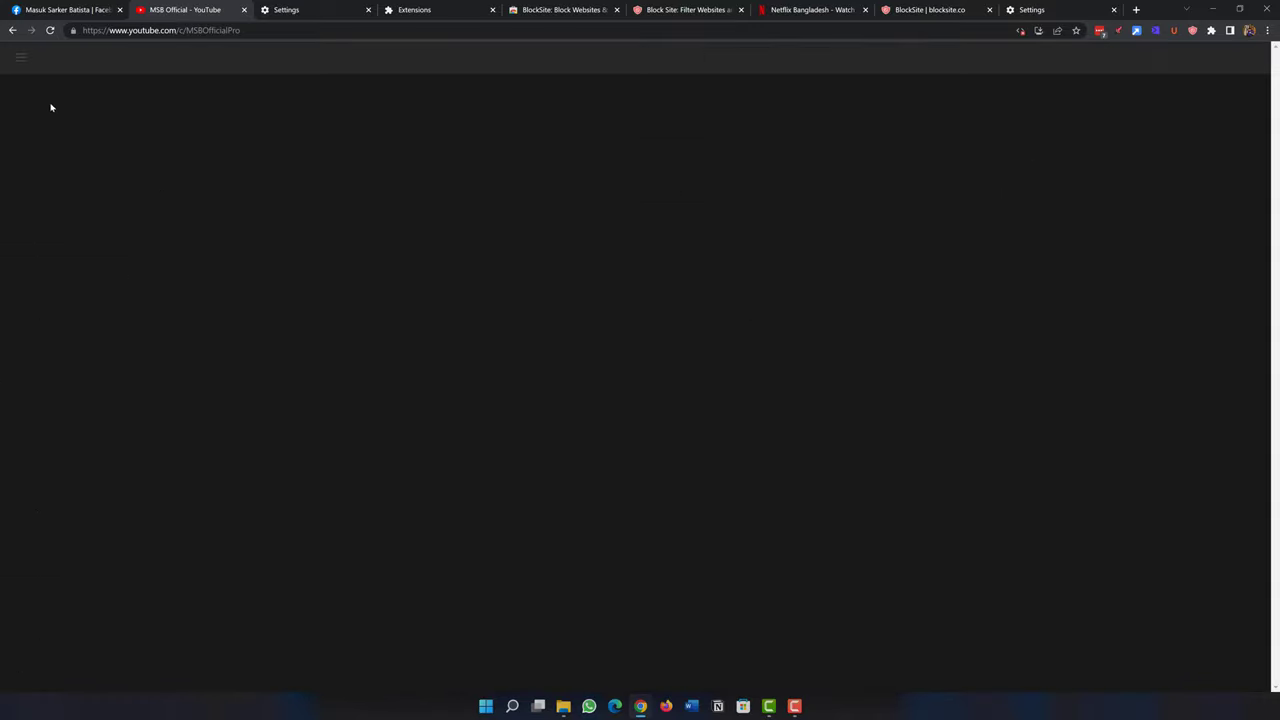
left_click_drag(179, 30, 337, 35)
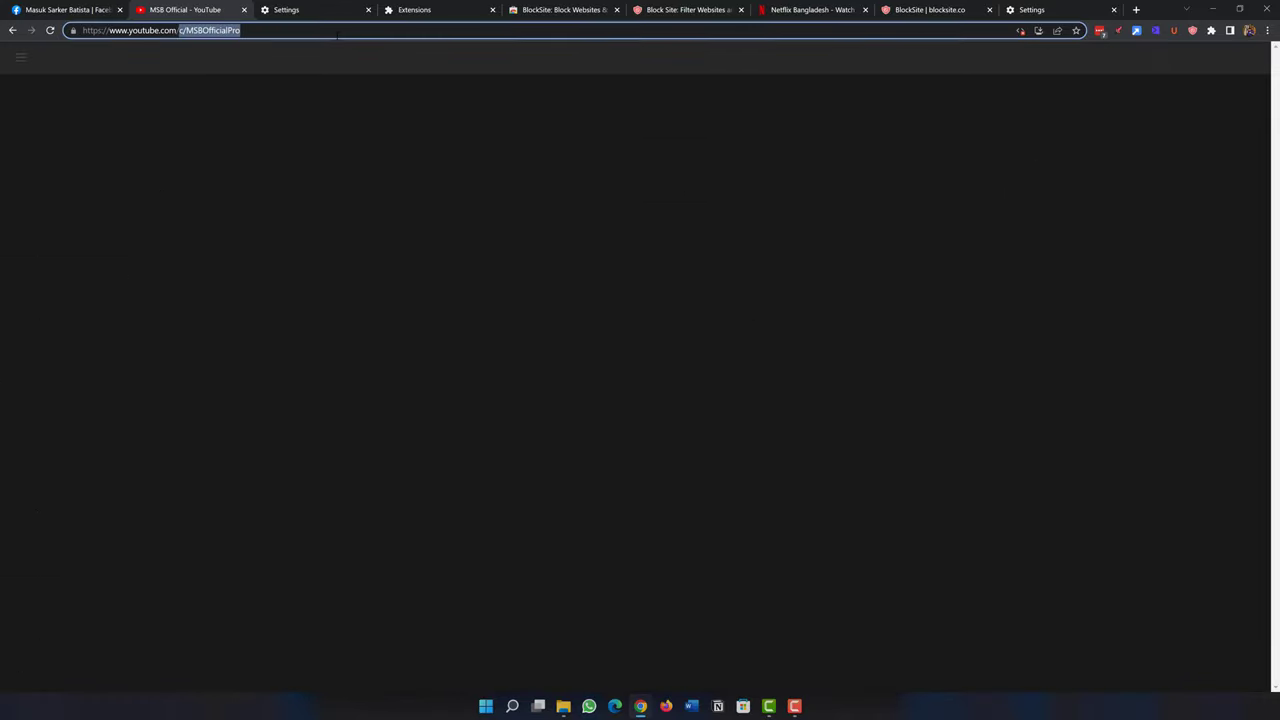
key("BackSpace")
key("Return")
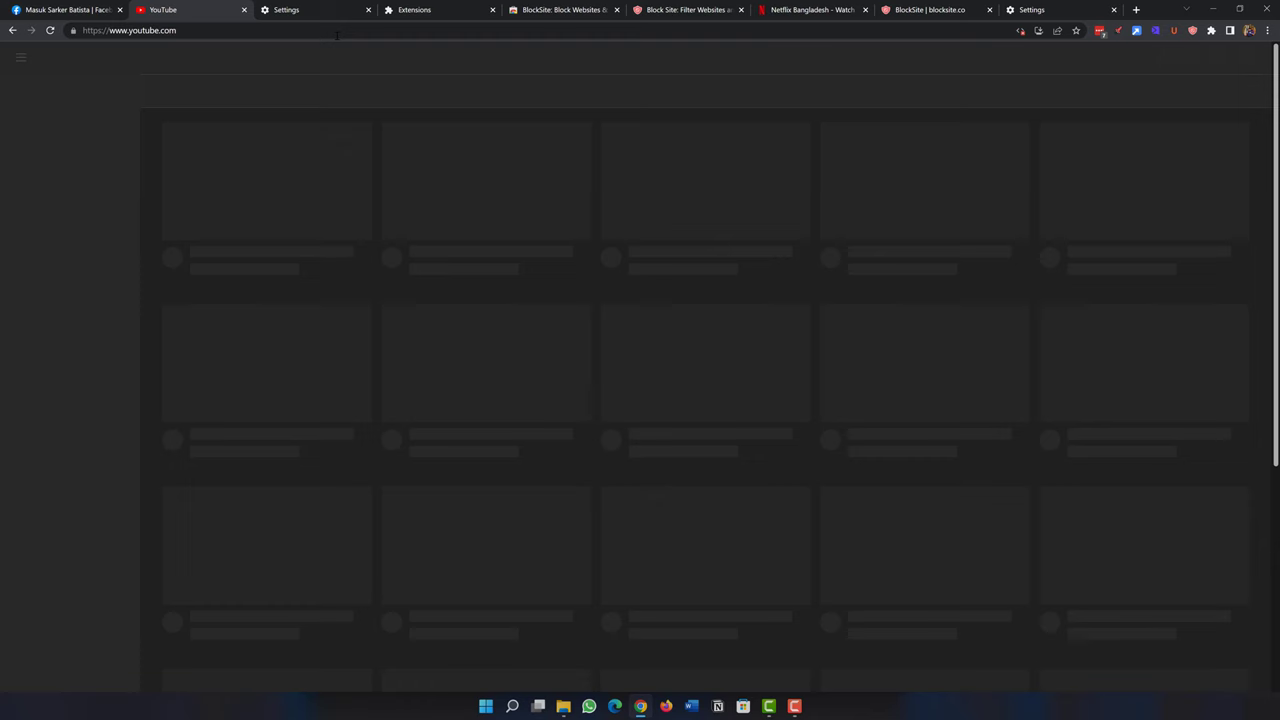
key("ctrl+1")
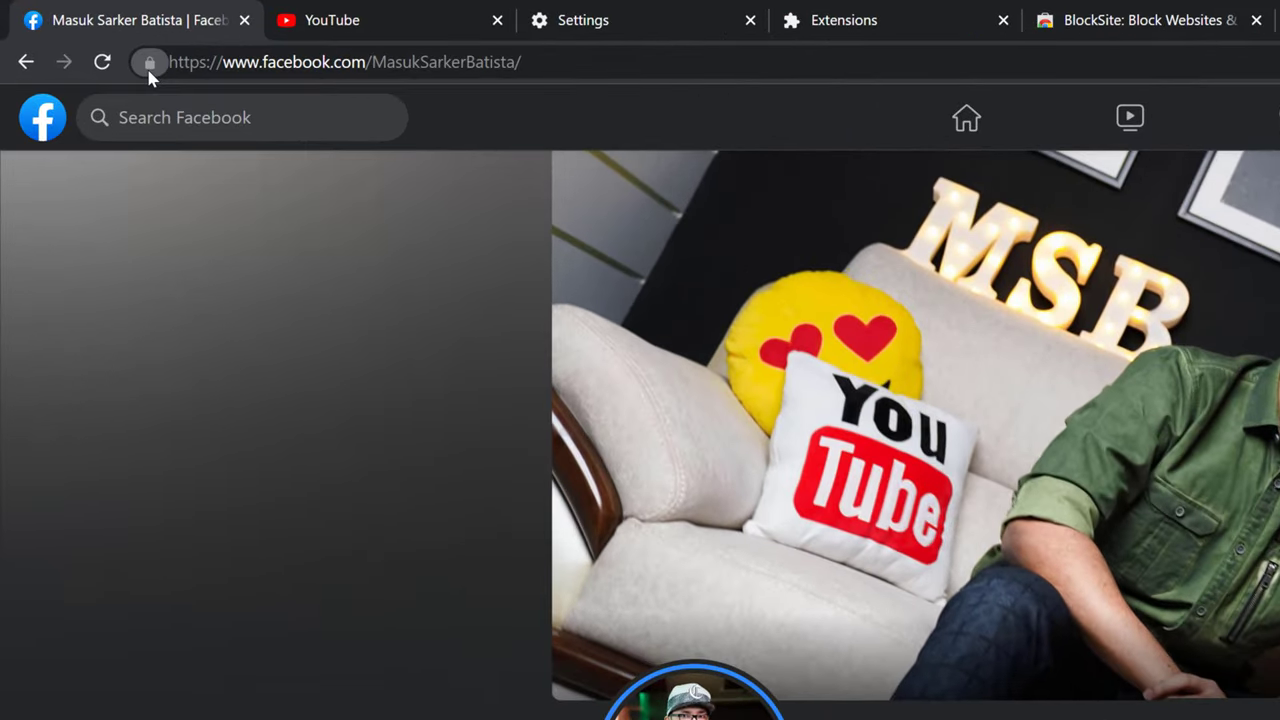
left_click(72, 30)
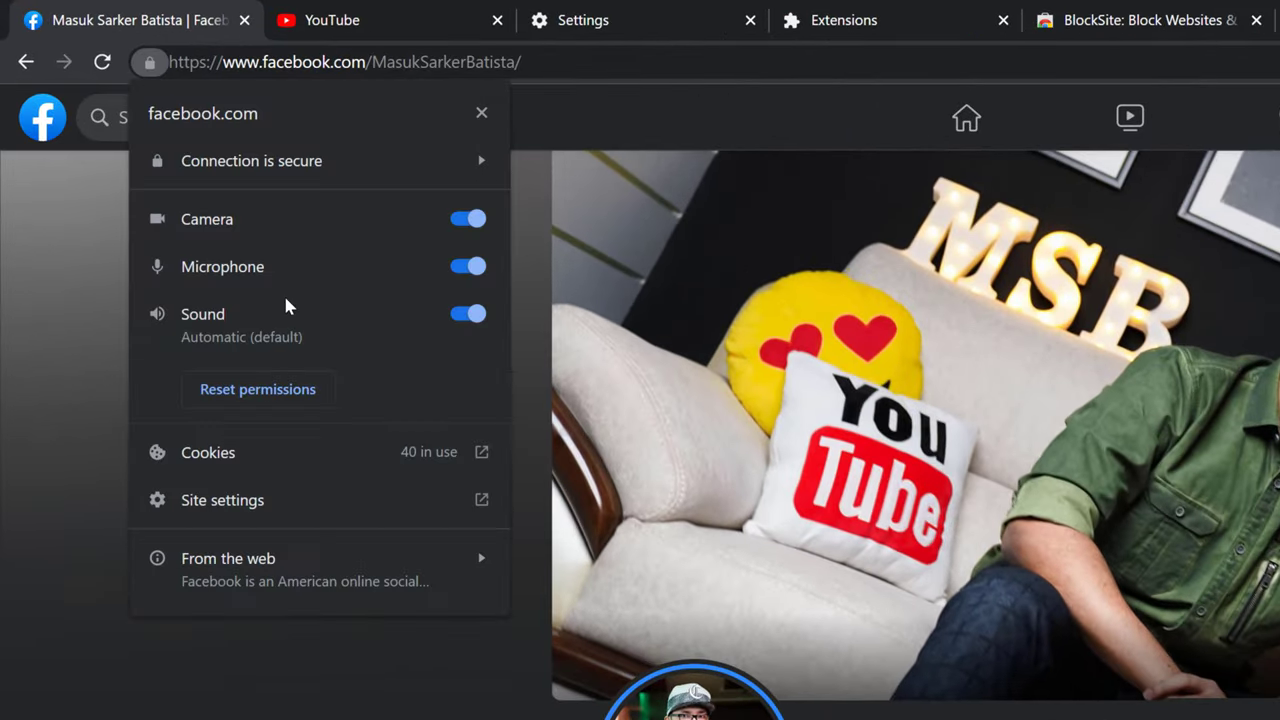
left_click(284, 501)
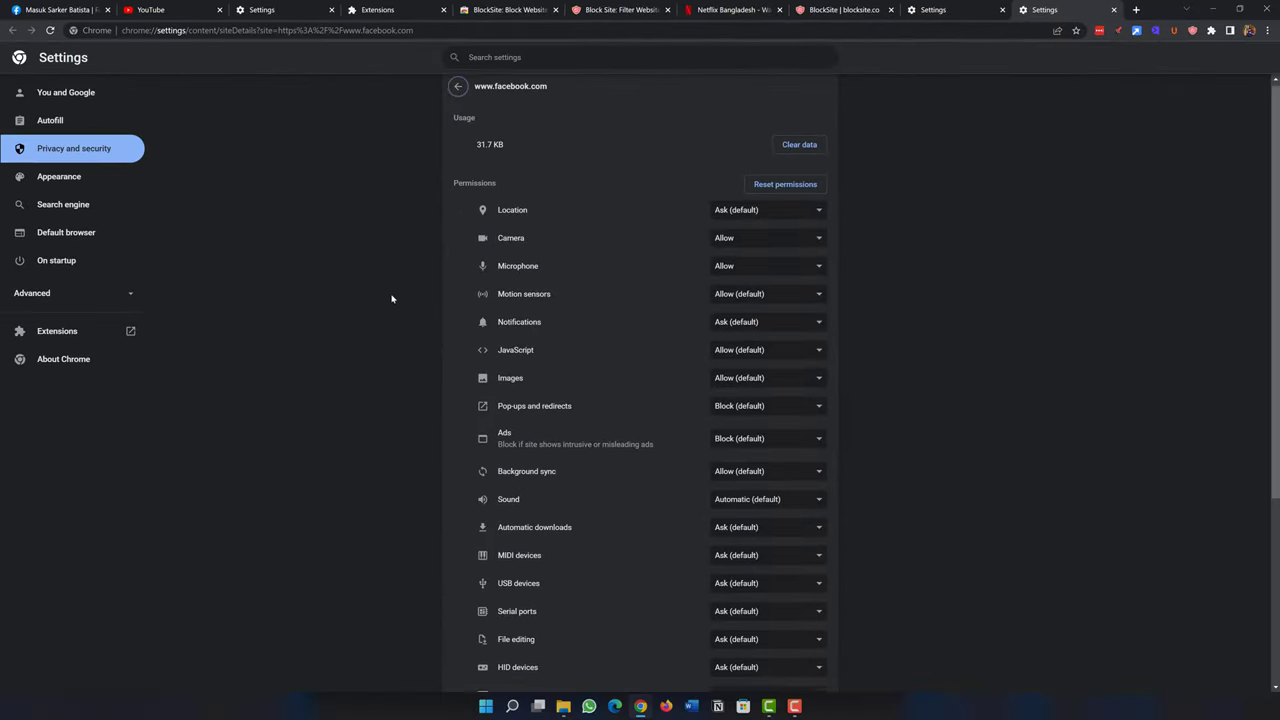
scroll(787, 613, "down", 2)
scroll(500, 107, "up", 2)
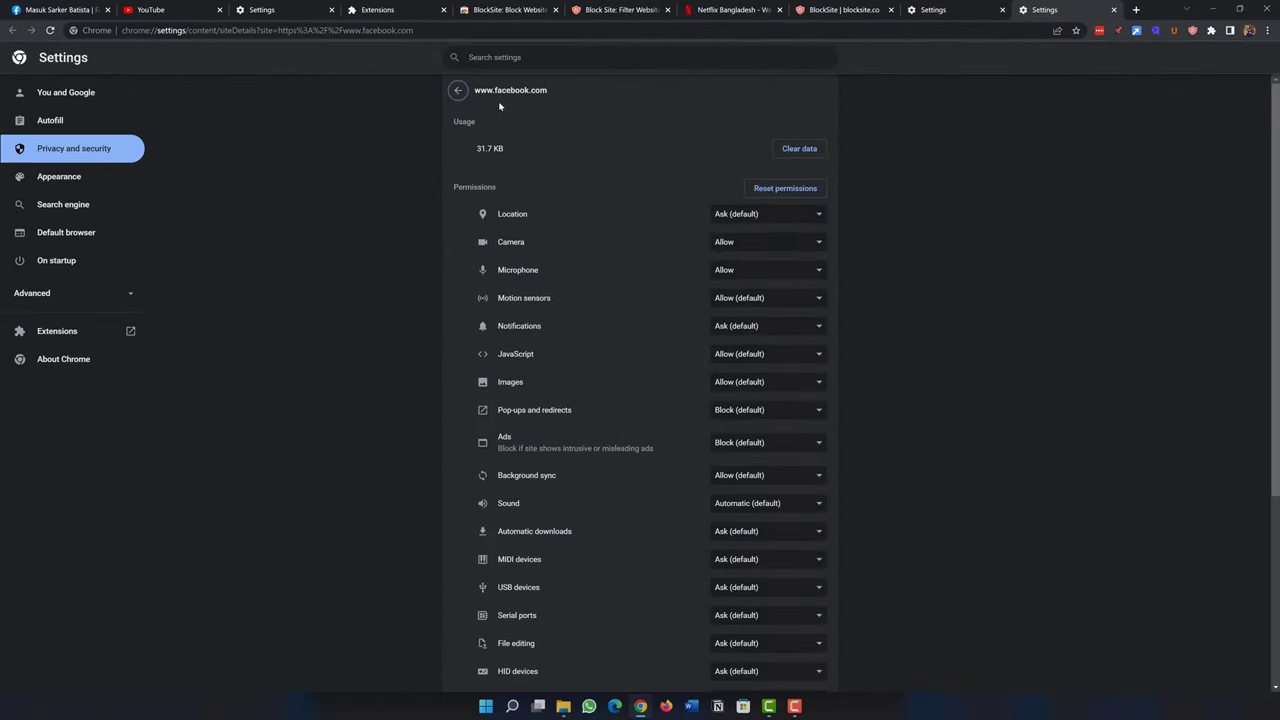
scroll(450, 300, "down", 1)
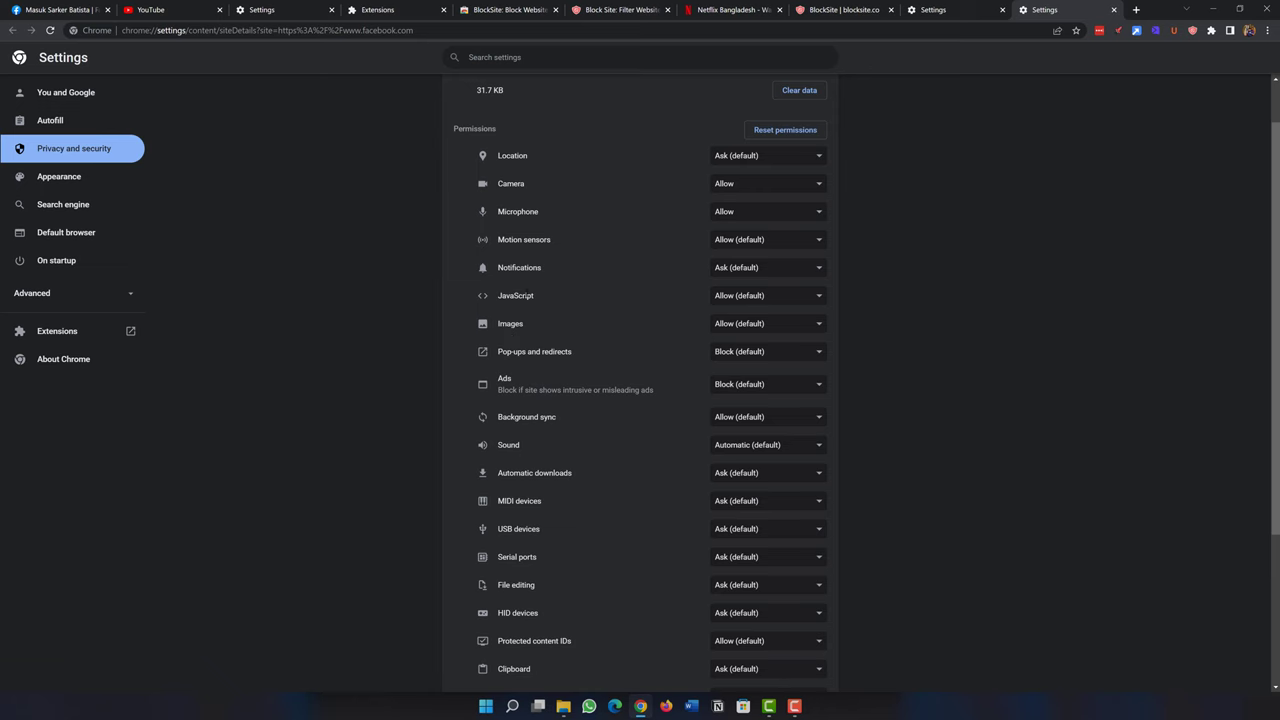
left_click(766, 299)
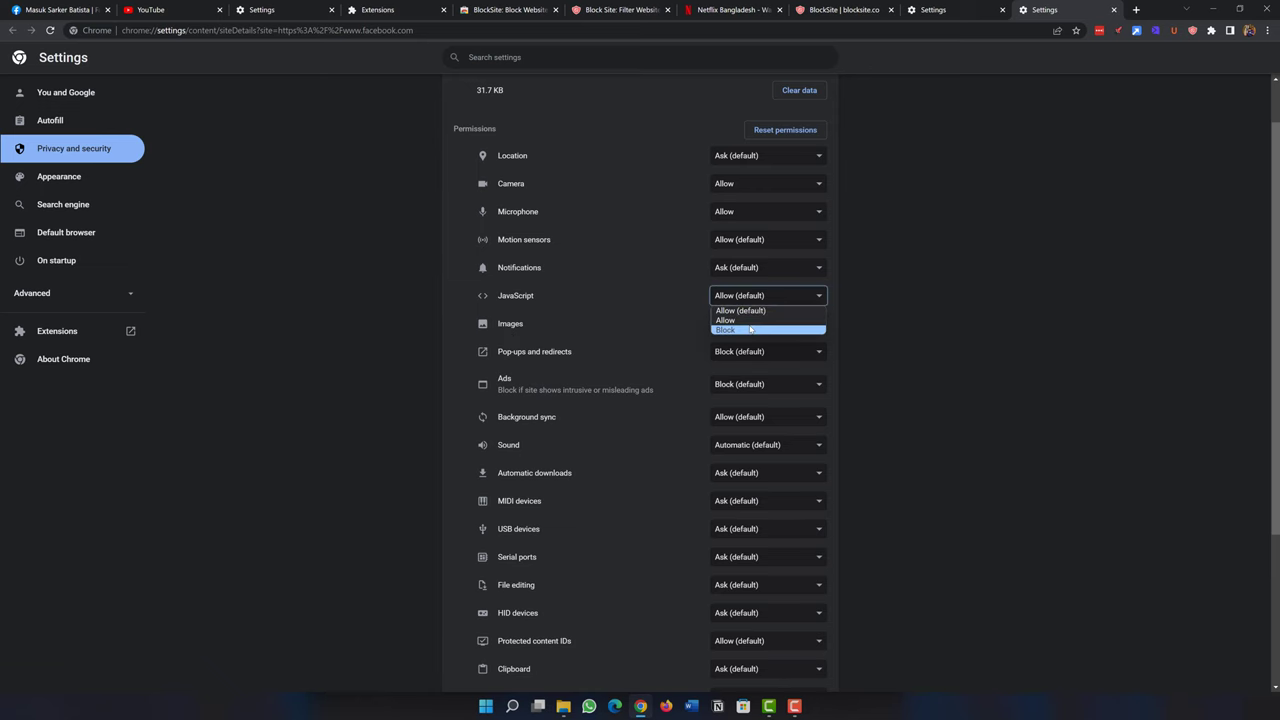
left_click(746, 329)
left_click(70, 9)
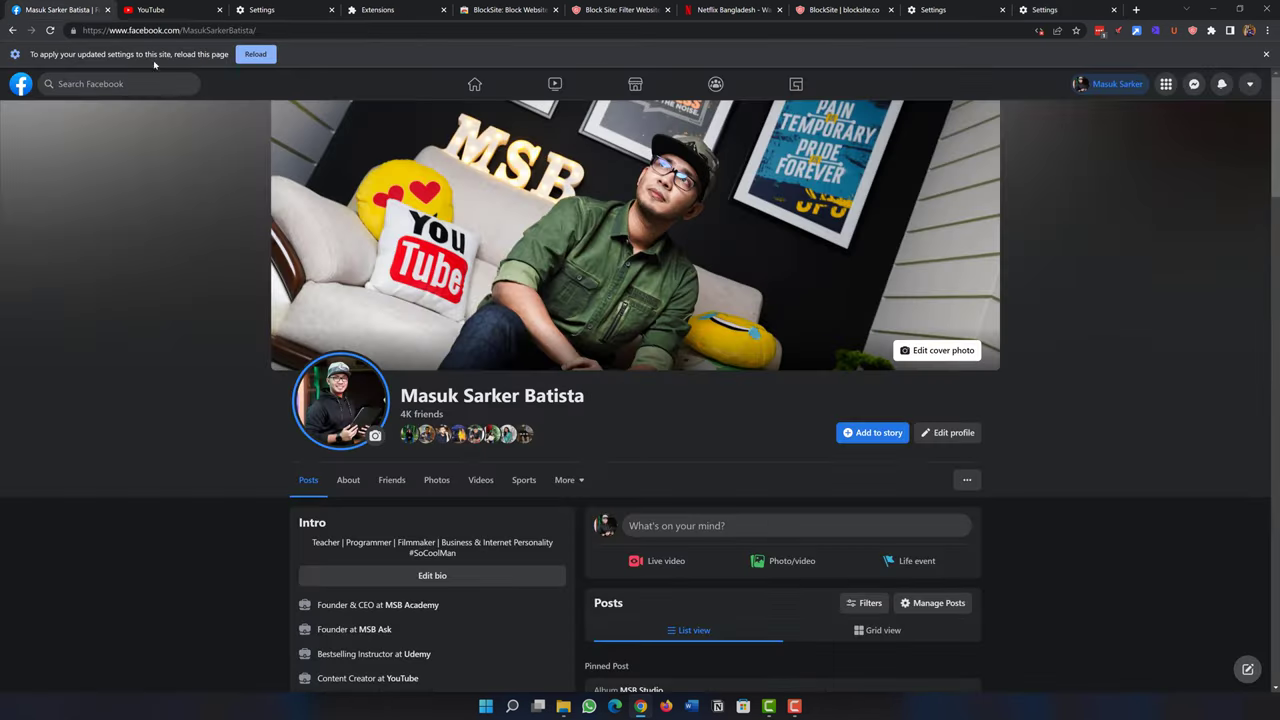
Step: Reload Facebook and trim the address to facebook.com to load its JavaScript-blocked home page
left_click(256, 54)
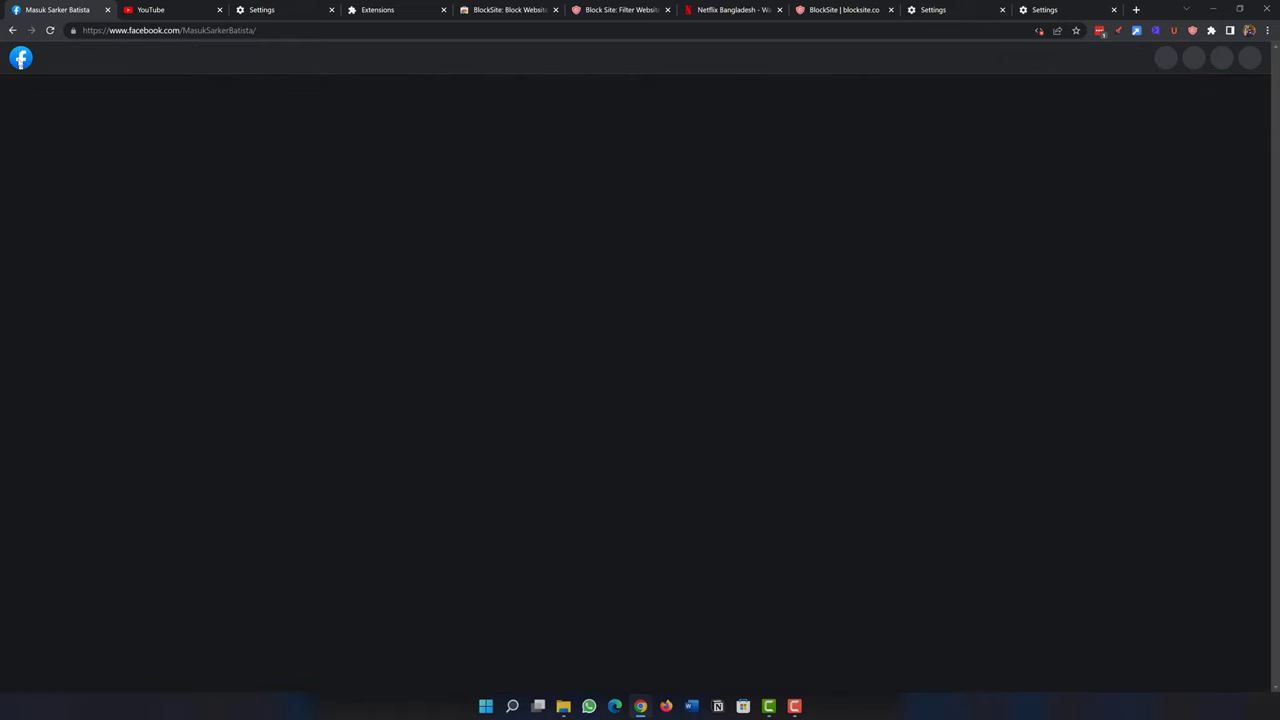
left_click_drag(183, 30, 418, 47)
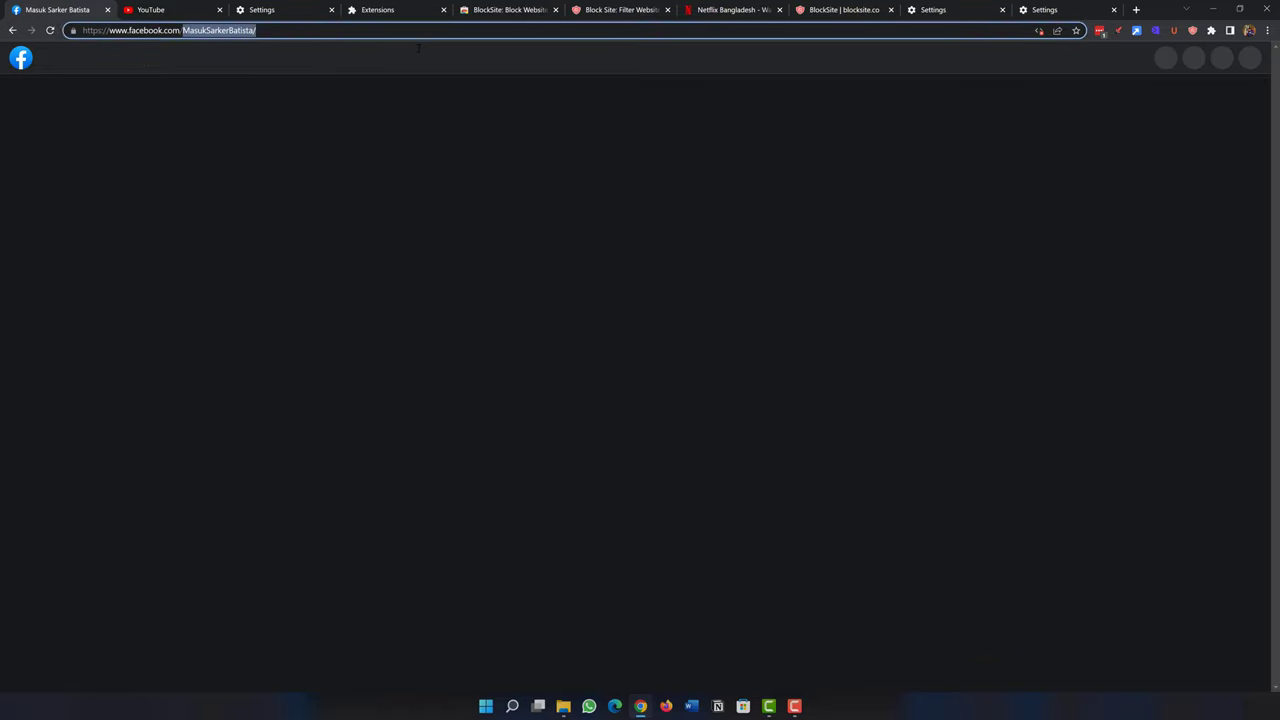
key("BackSpace")
key("Return")
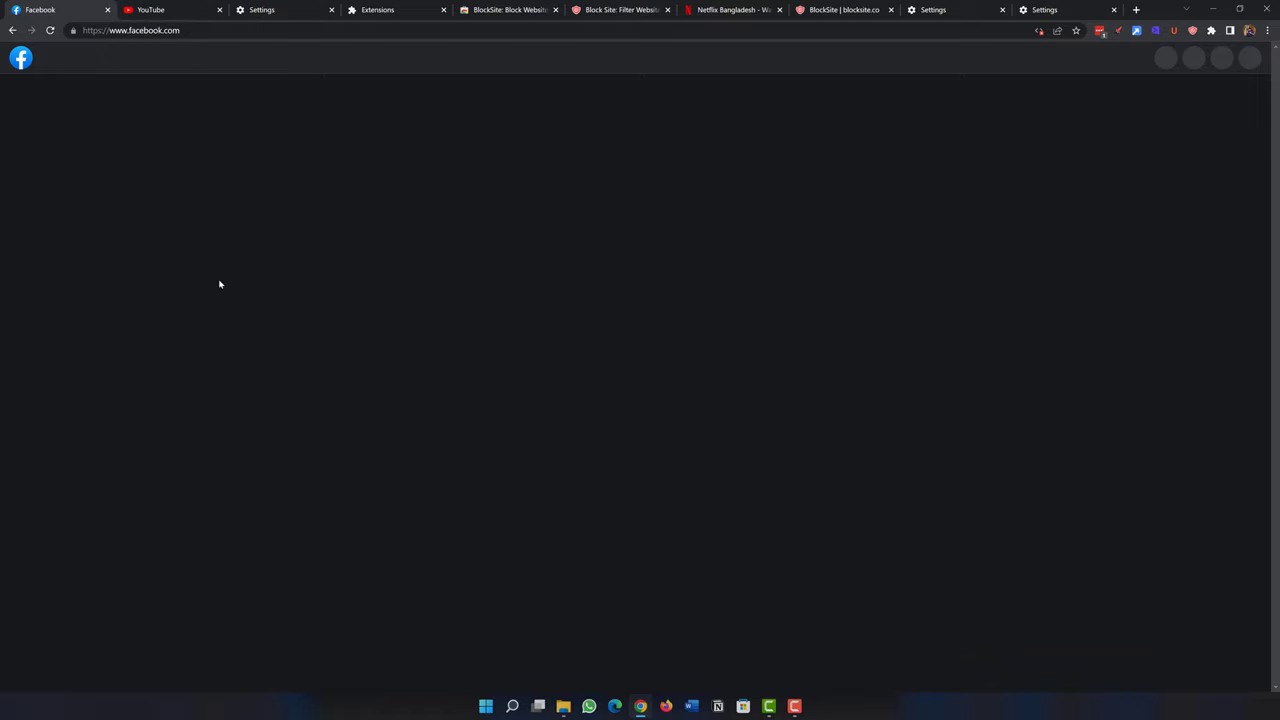
Step: Compare the JavaScript-blocked YouTube and Facebook pages by switching between their tabs
left_click(130, 10)
left_click(74, 10)
left_click(125, 10)
left_click(76, 10)
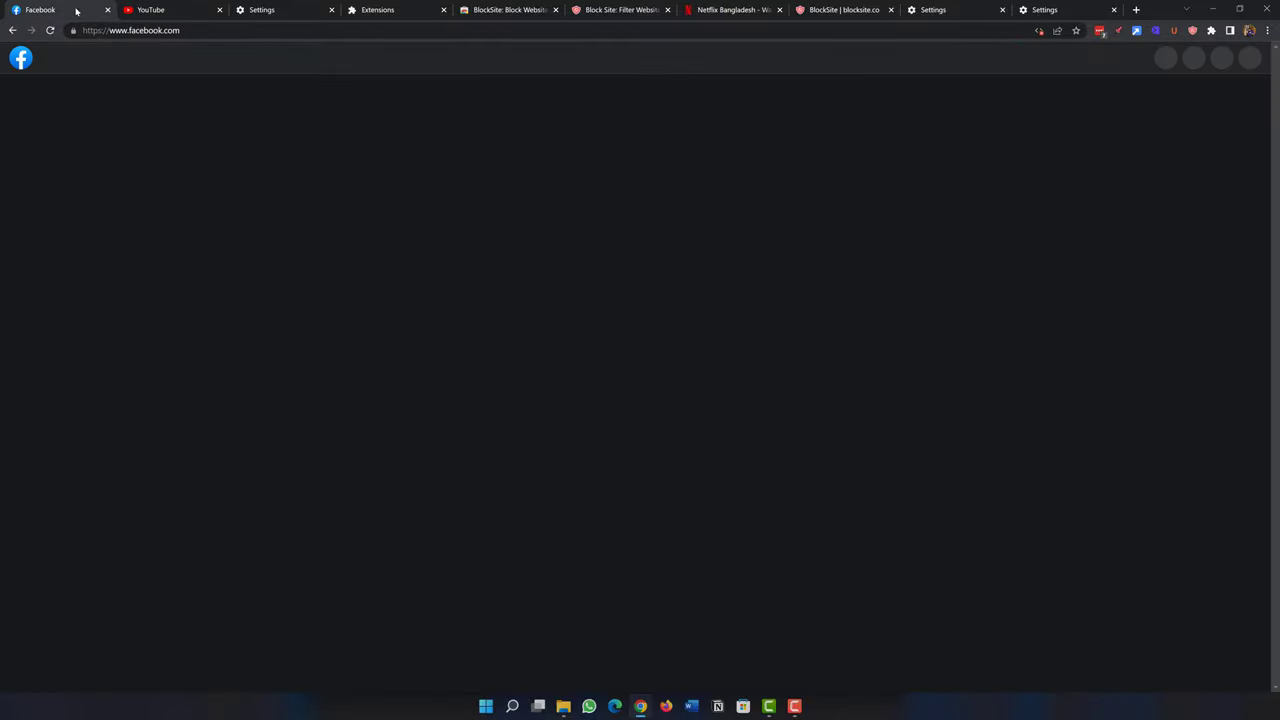
left_click(128, 10)
left_click(76, 11)
Step: Set facebook.com's JavaScript permission back to Allow (default) in its site settings
left_click(73, 30)
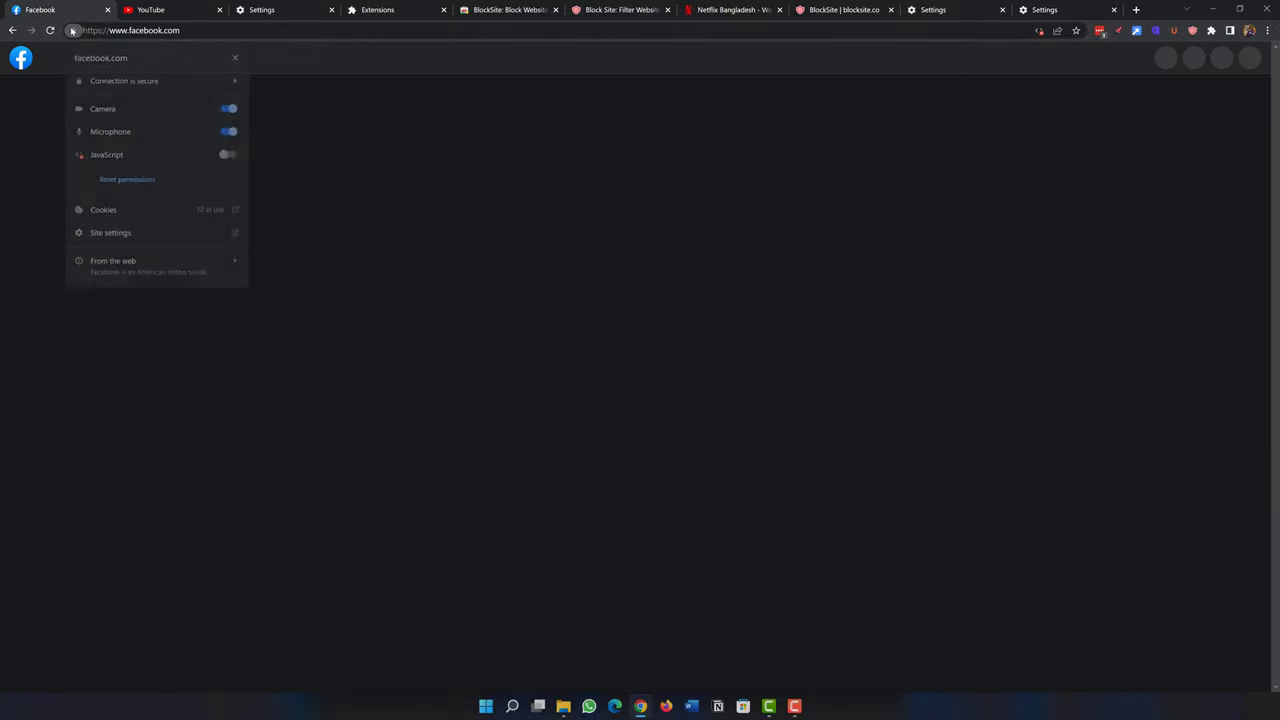
left_click(139, 236)
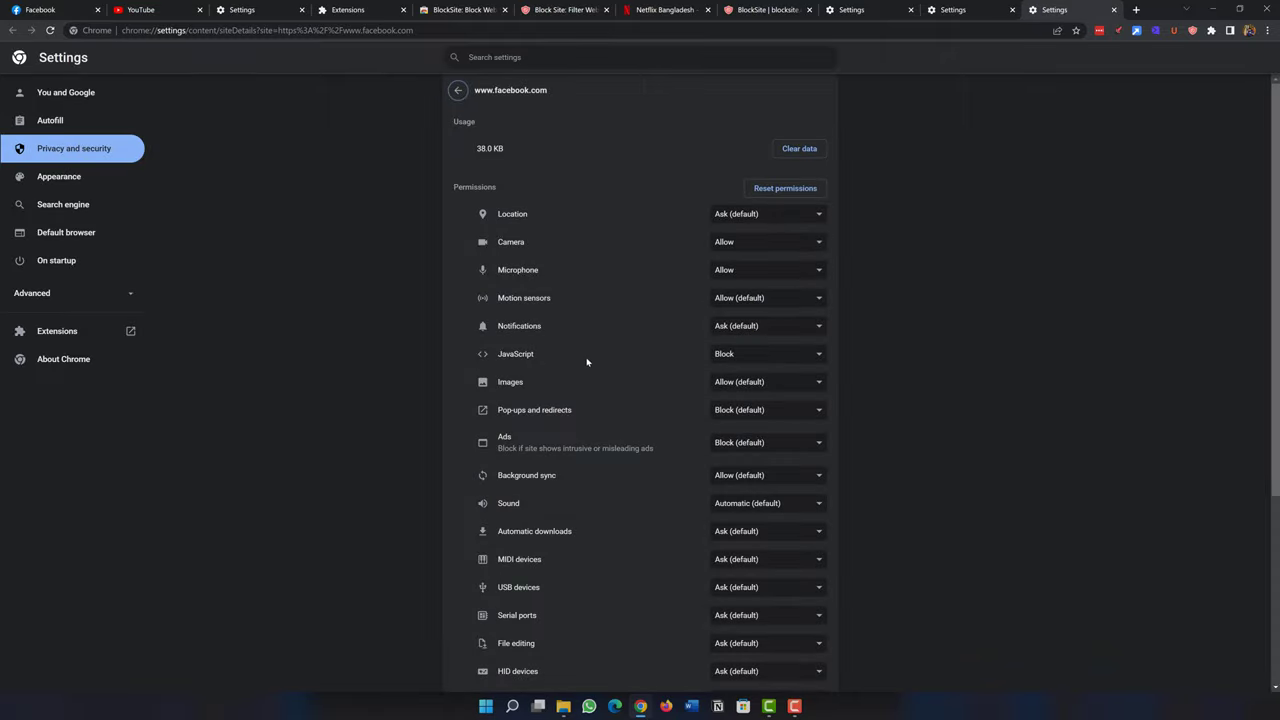
left_click(766, 355)
left_click(745, 366)
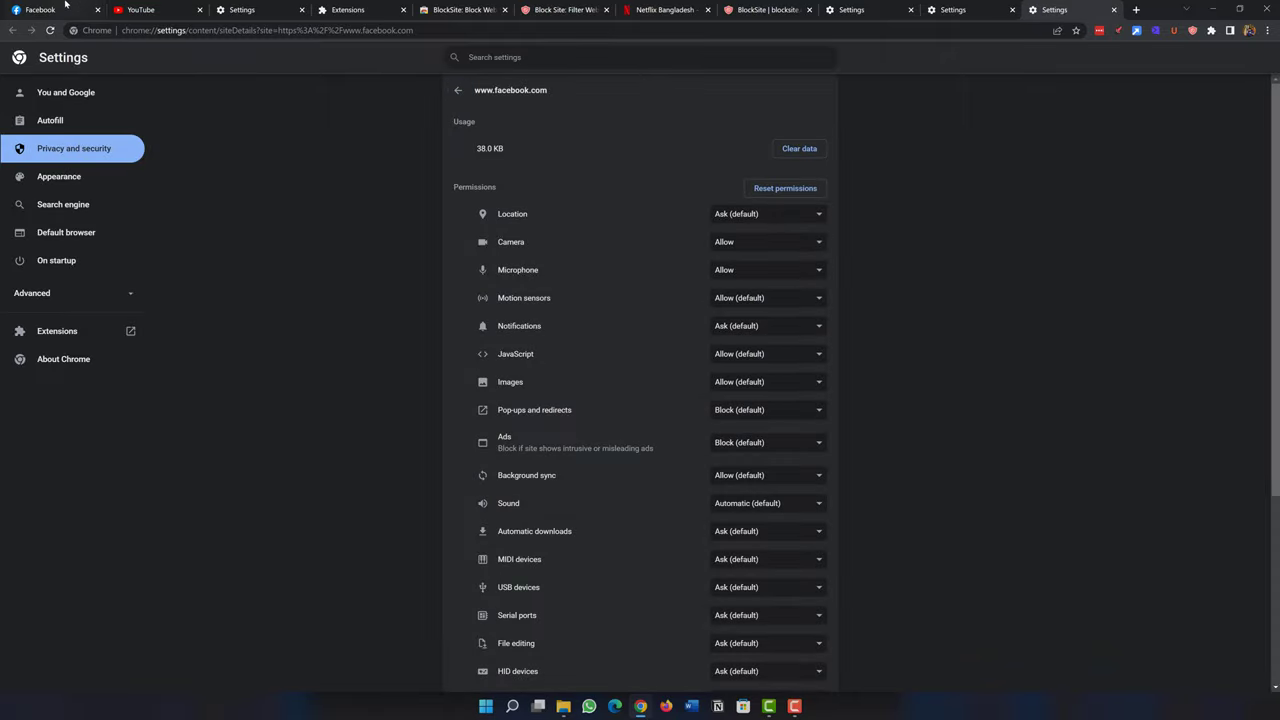